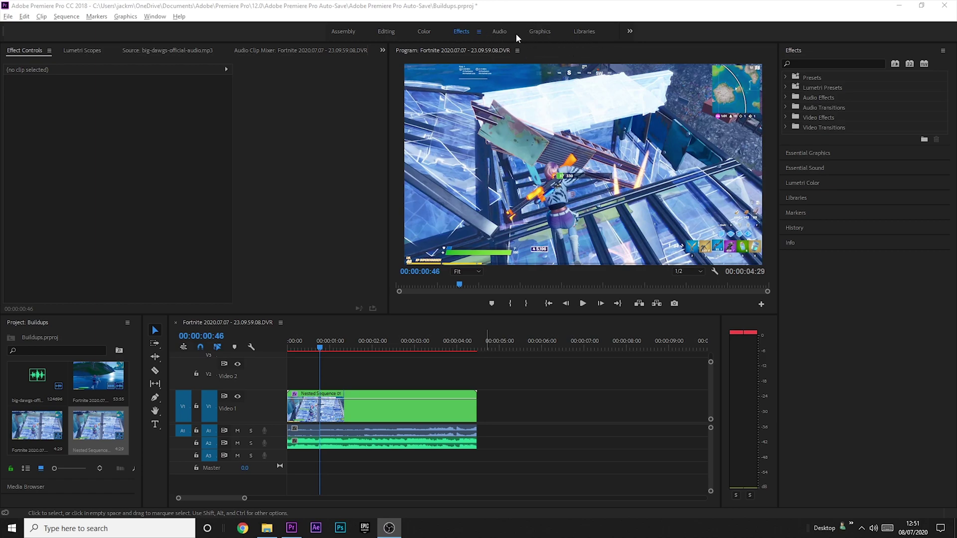
Find the Lumetri Color effect and apply it to the nested sequence clip on Video 1.
left_click(436, 406)
left_click(852, 63)
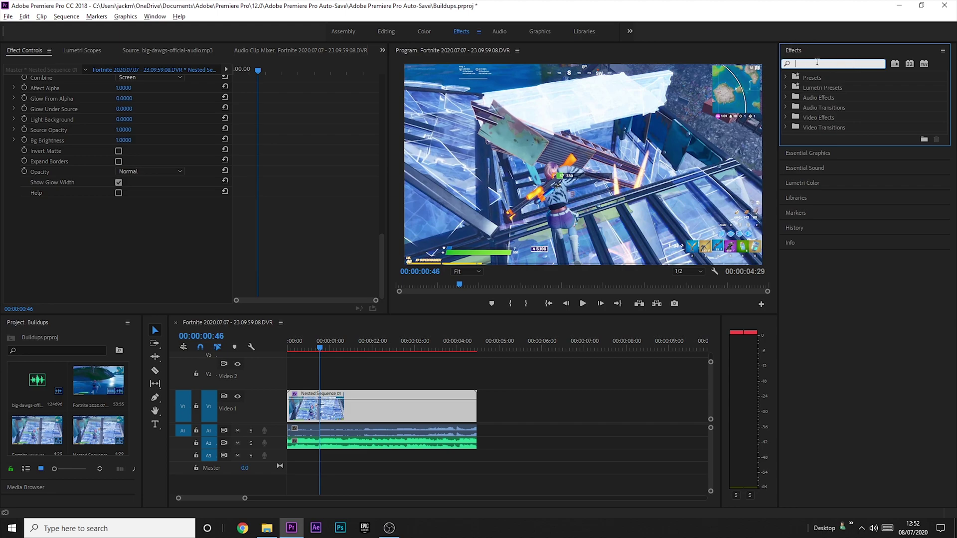
type("llumetri color")
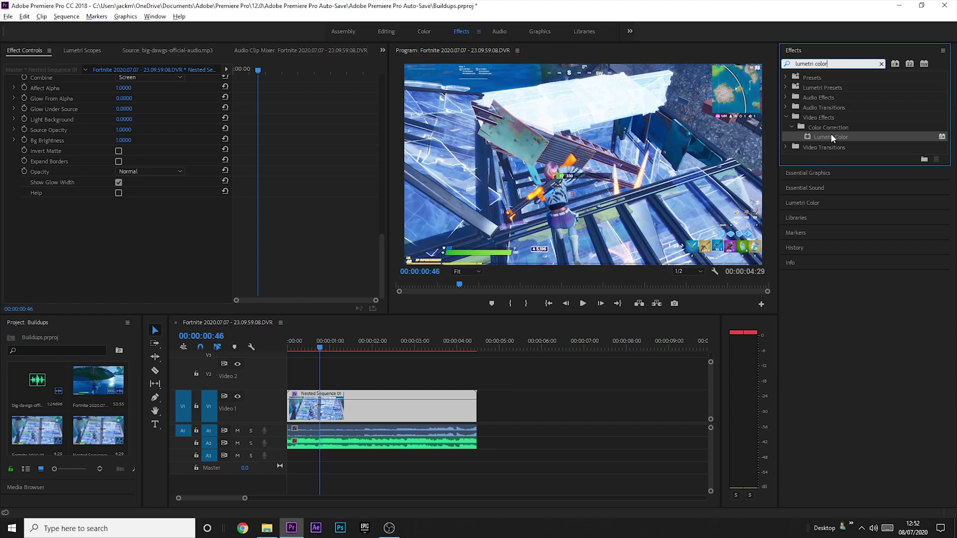
left_click_drag(830, 136, 343, 414)
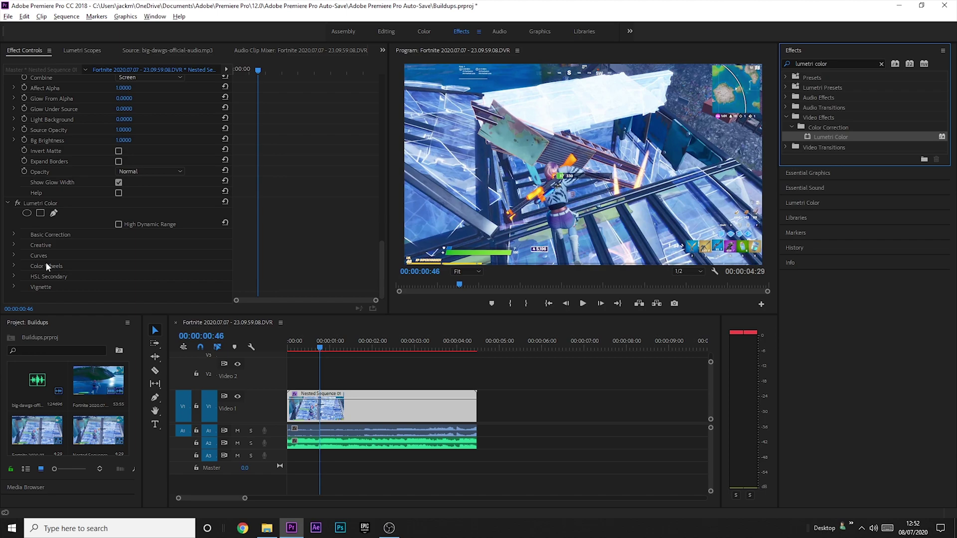
Start keyframing the Lumetri Color Basic Correction Saturation at 00:00:01:08.
left_click(14, 235)
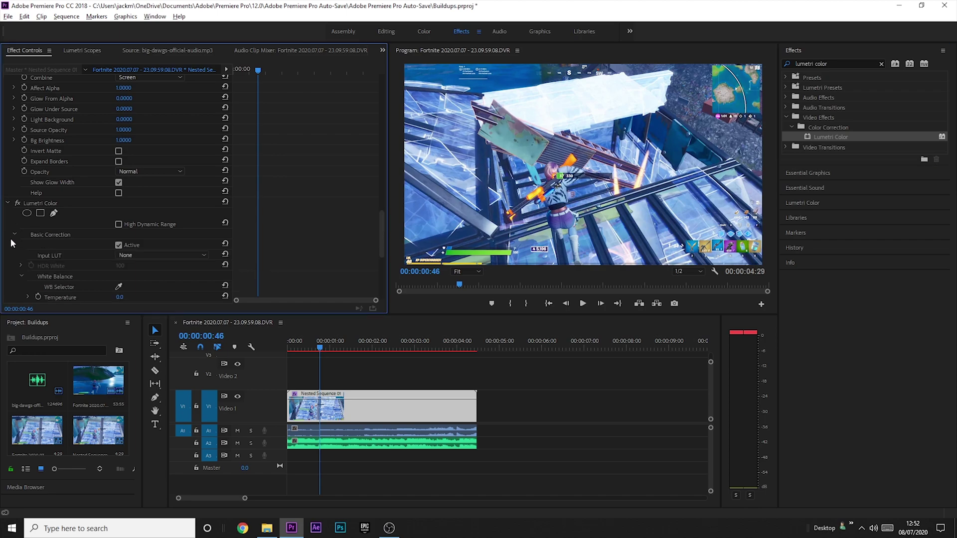
scroll(78, 238, "down", 6)
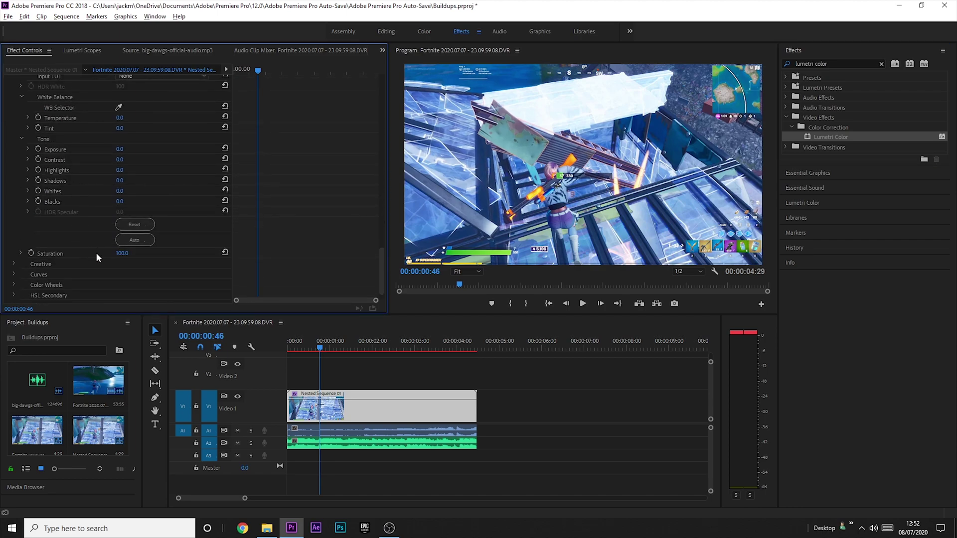
mouse_move(255, 71)
left_mouse_down()
mouse_move(267, 71)
mouse_move(258, 74)
left_mouse_up()
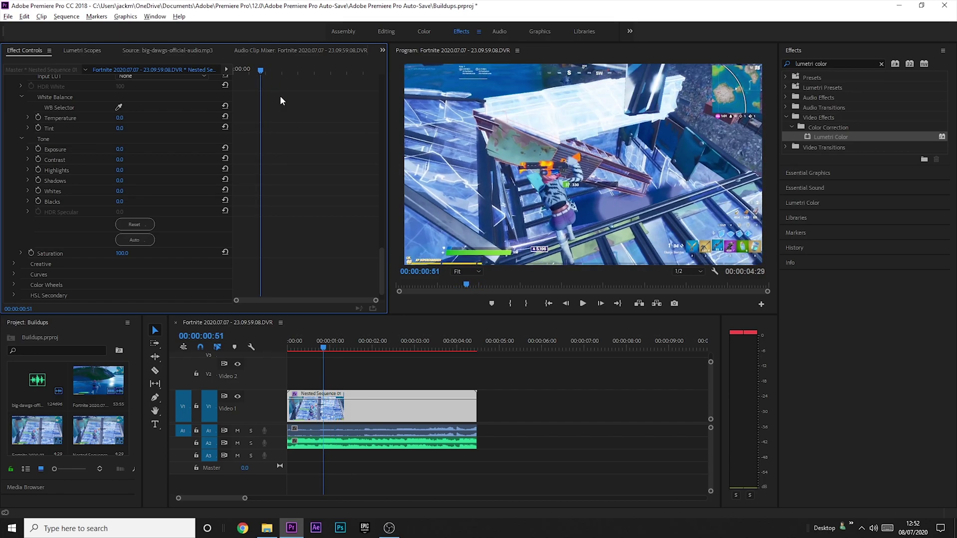
left_click_drag(322, 345, 291, 366)
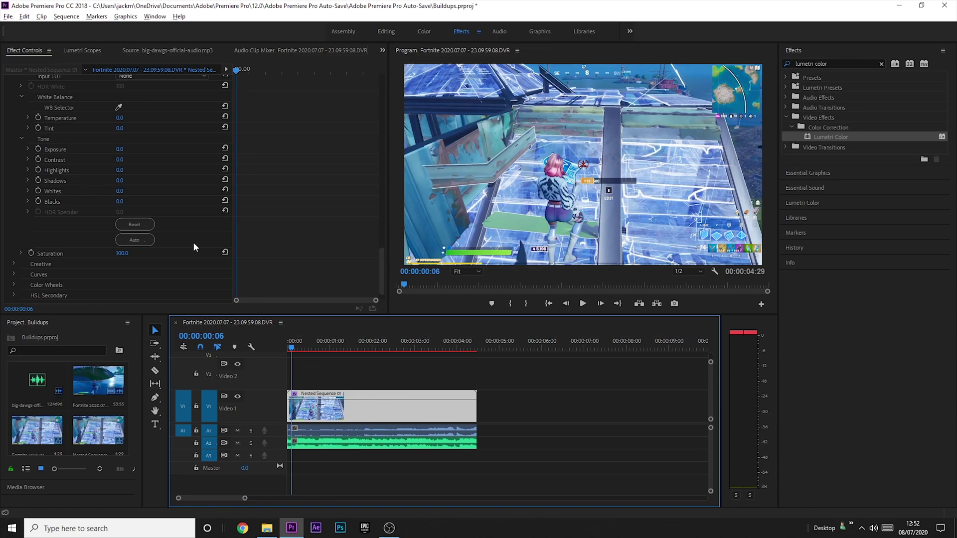
key("space")
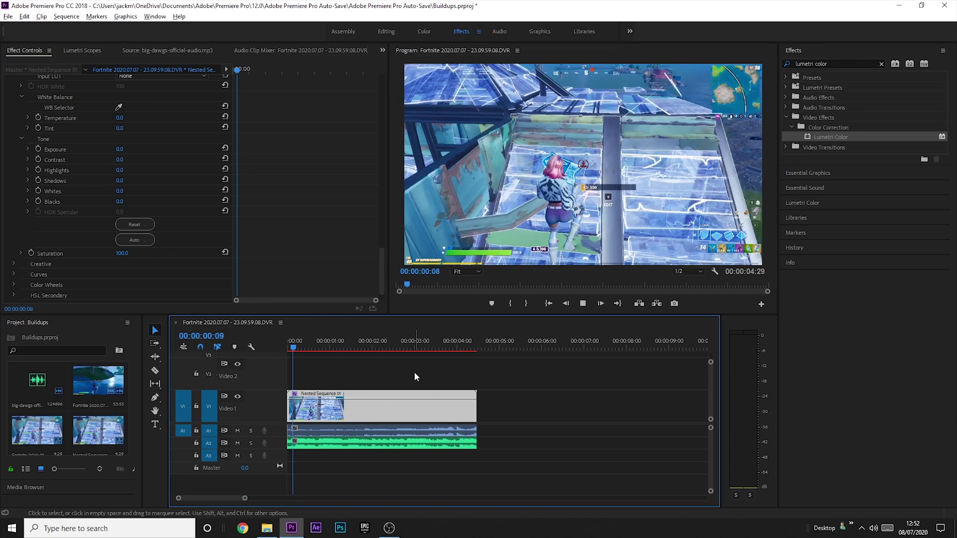
left_click_drag(342, 349, 337, 344)
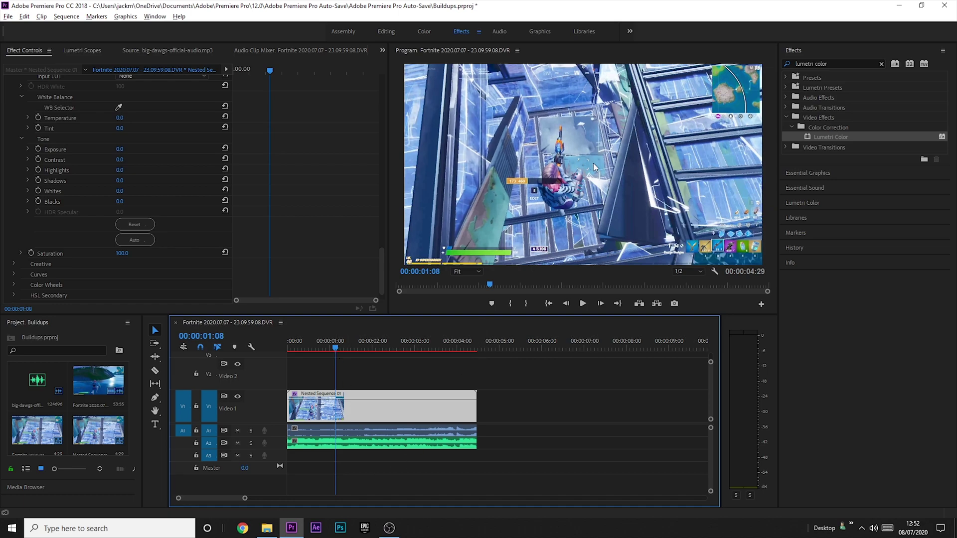
left_click(32, 252)
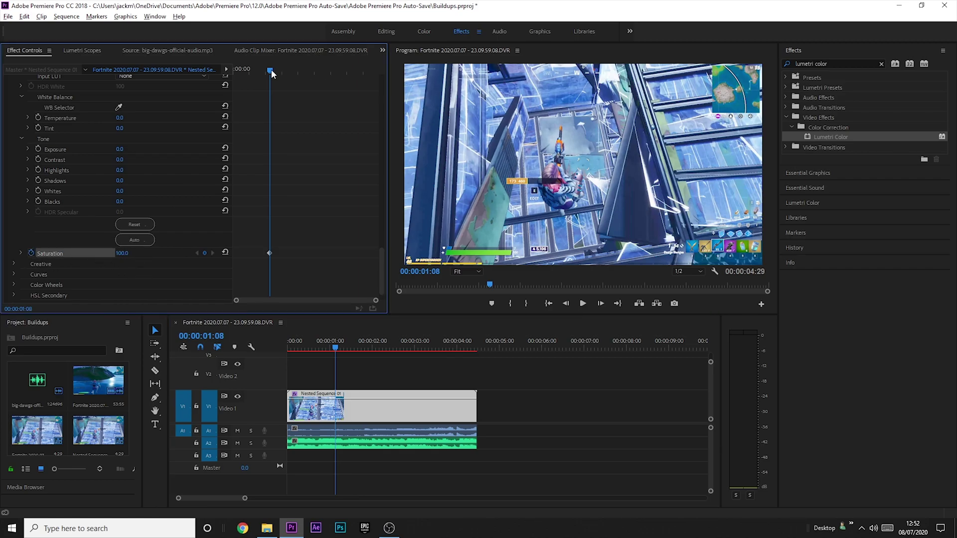
Add a Saturation keyframe of 30 at 00:00:02:43, just before the shot changes to the blurred frame.
left_click_drag(272, 73, 322, 70)
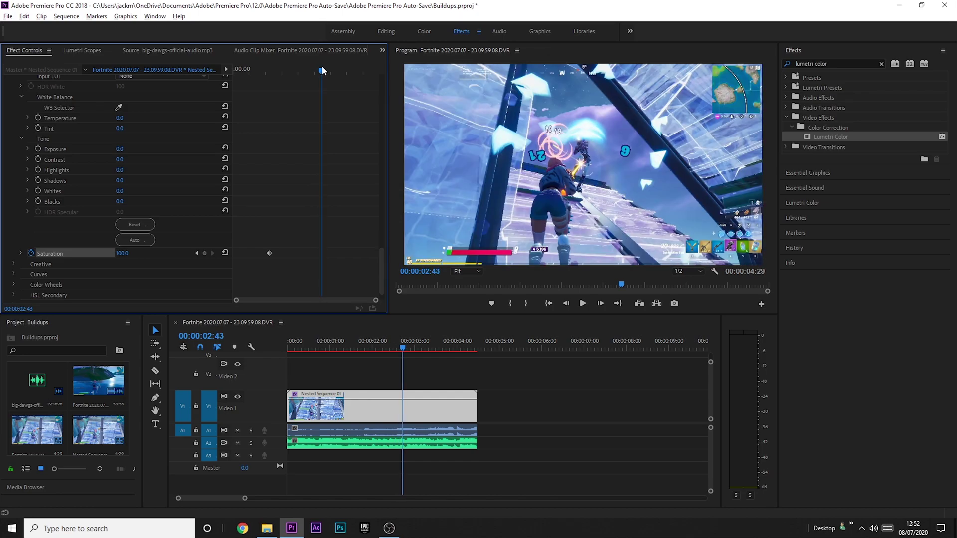
left_click(122, 253)
type("20")
key("Return")
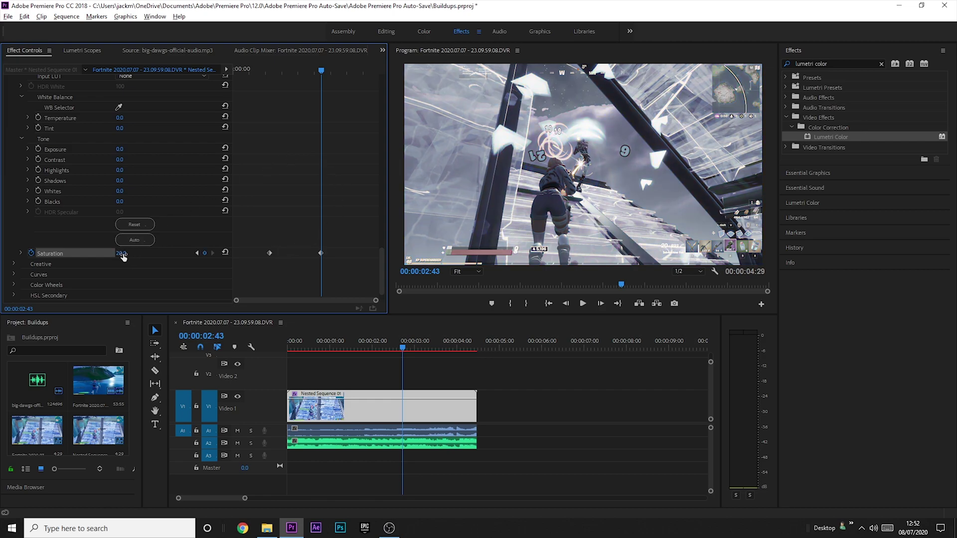
type("30")
key("Return")
Compare the frames at 00:00:02:43 and 00:00:02:44 to examine where the glow transition begins.
key("Right")
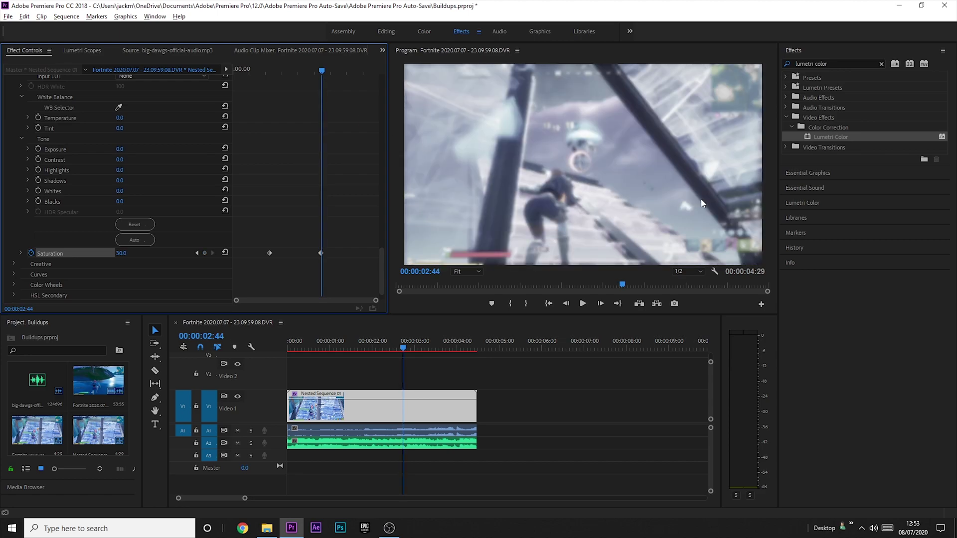
key("Left")
key("Right")
key("Left")
key("Right")
key("Left")
key("Right")
key("Left")
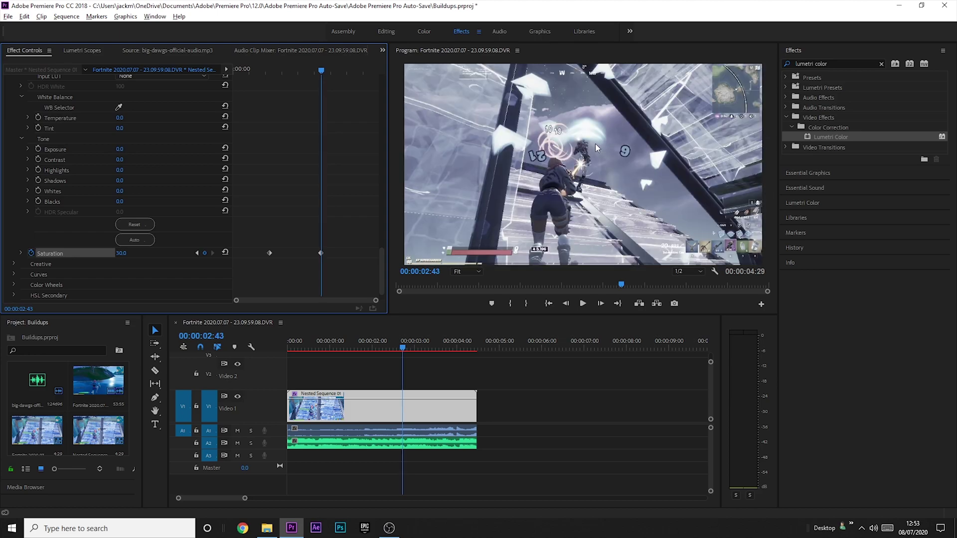
key("Right")
key("Left")
key("Right")
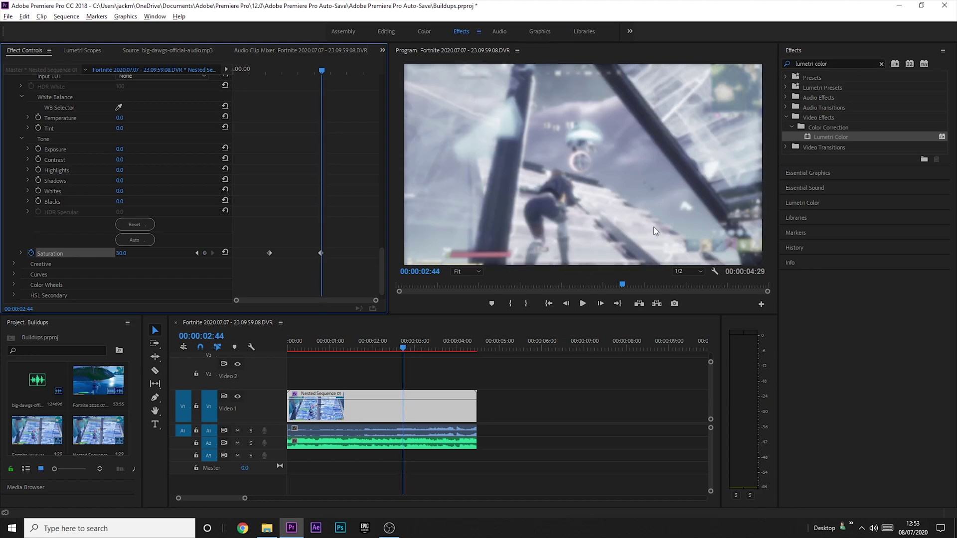
key("Left")
key("Right")
key("Left")
key("Right")
key("Left")
key("Right")
key("Left")
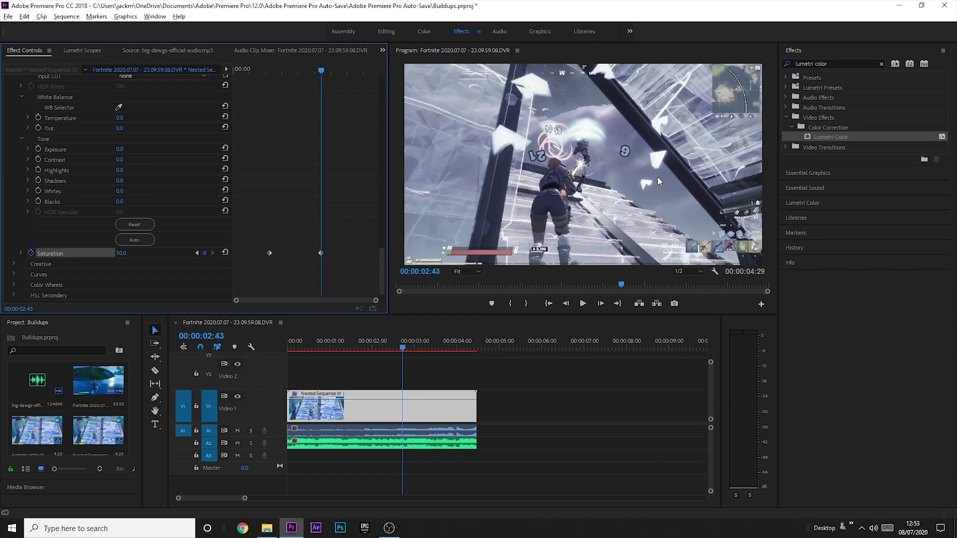
Add a Saturation keyframe of 100 one frame further on, at 00:00:02:44.
key("Right")
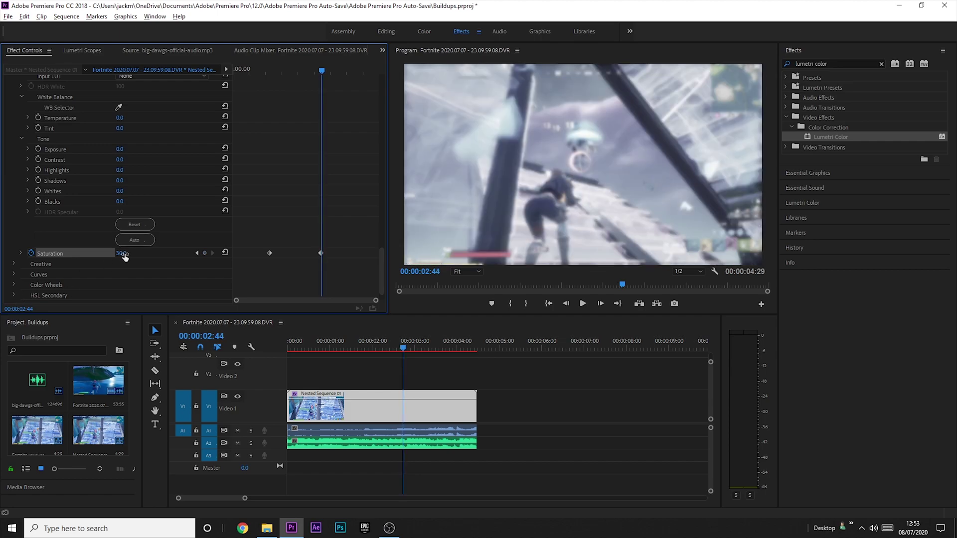
left_click_drag(125, 253, 216, 254)
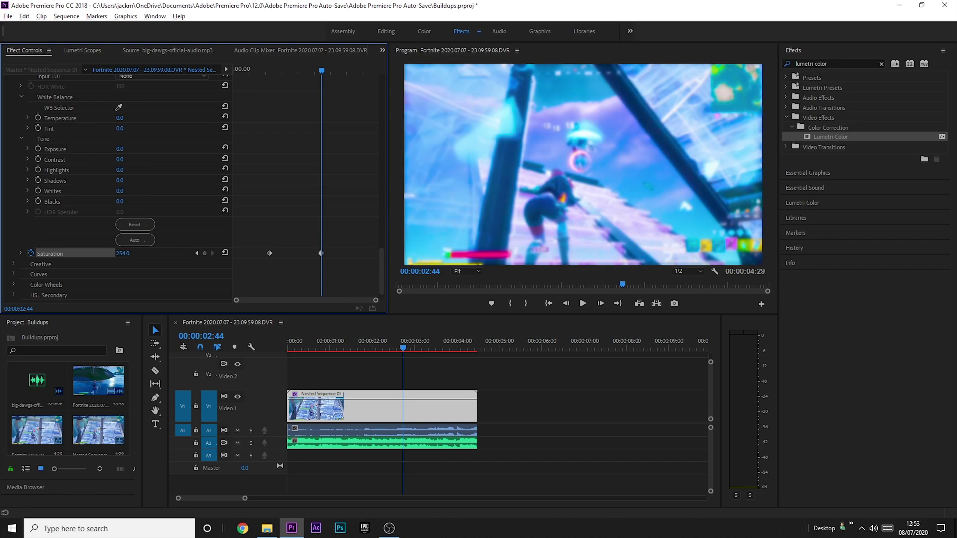
left_click(124, 252)
type("100")
key("Return")
Play the sequence from near its start to review the saturation fade, finishing on 00:00:02:09.
left_click_drag(319, 71, 247, 76)
key("space")
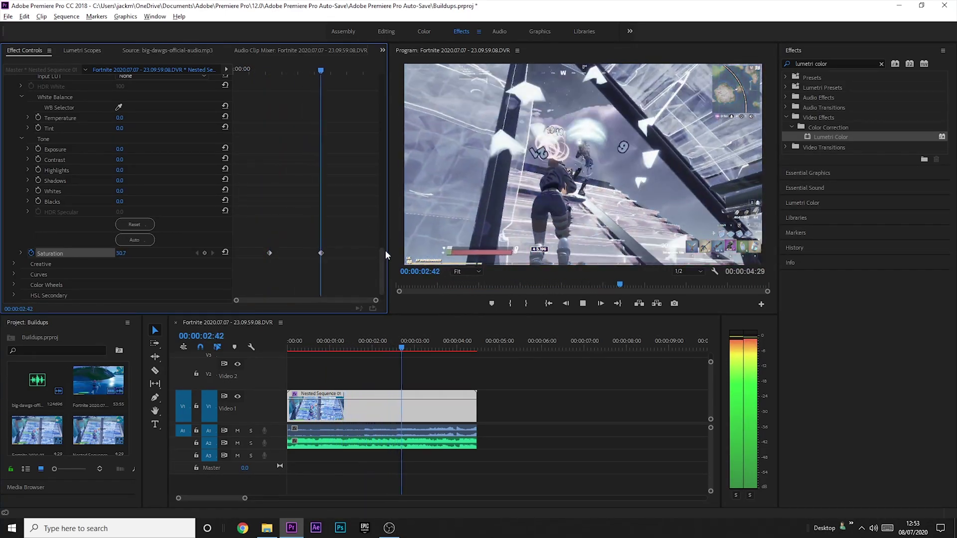
left_click_drag(323, 345, 381, 339)
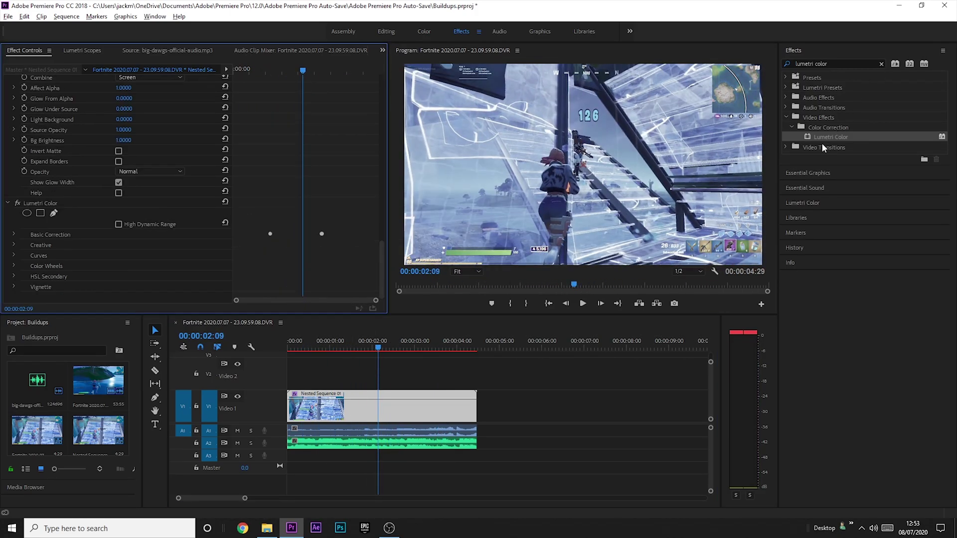
Search the effects for "color correction" and apply Brightness & Contrast to the nested sequence clip.
left_click(881, 64)
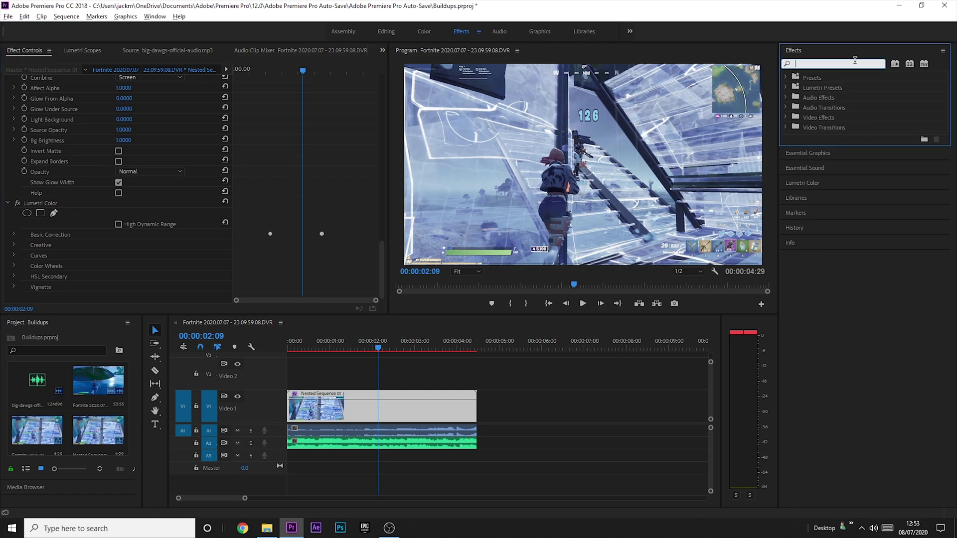
type("color cor")
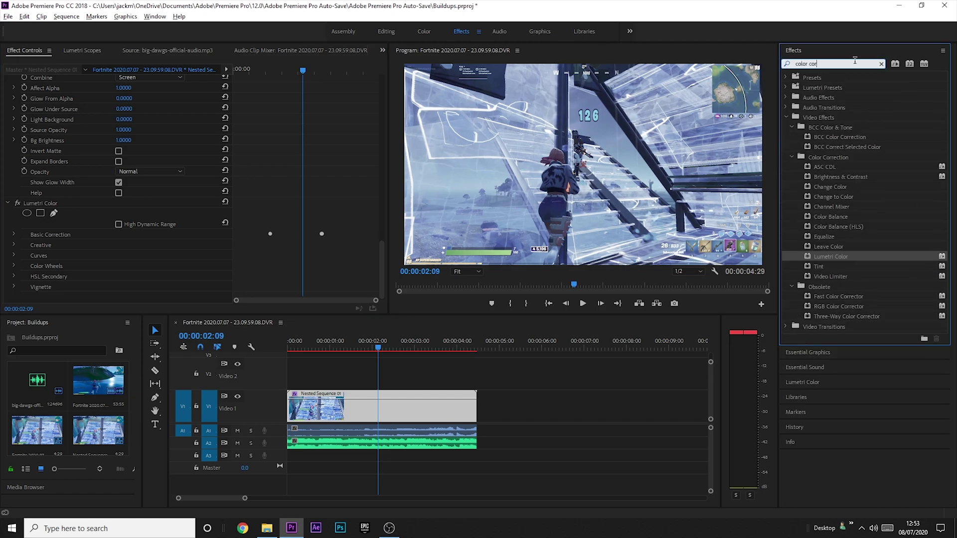
type("rection")
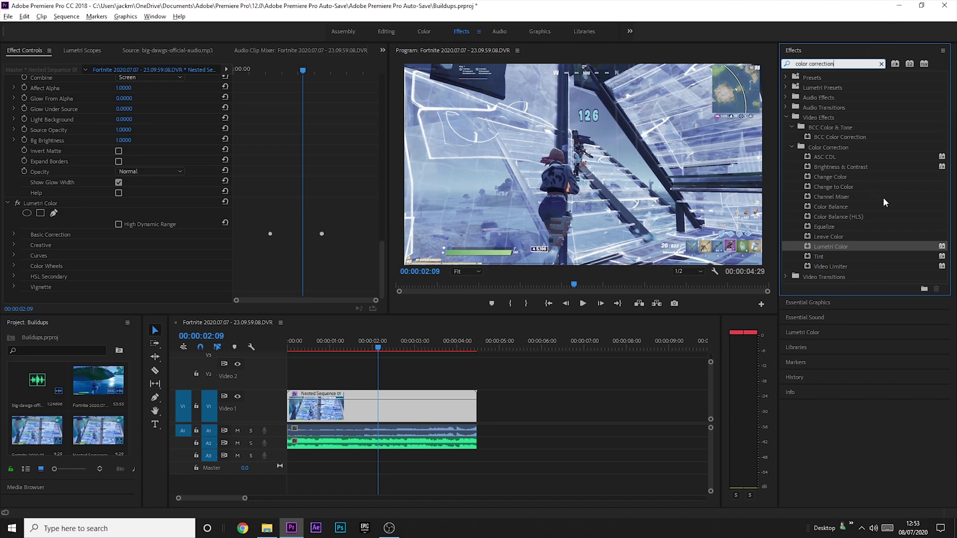
left_click_drag(841, 170, 392, 404)
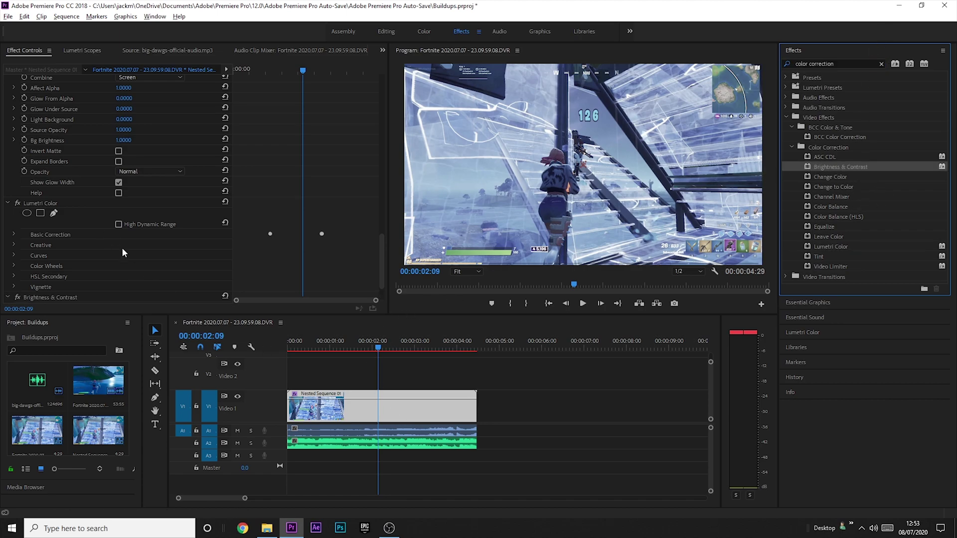
scroll(148, 267, "down", 2)
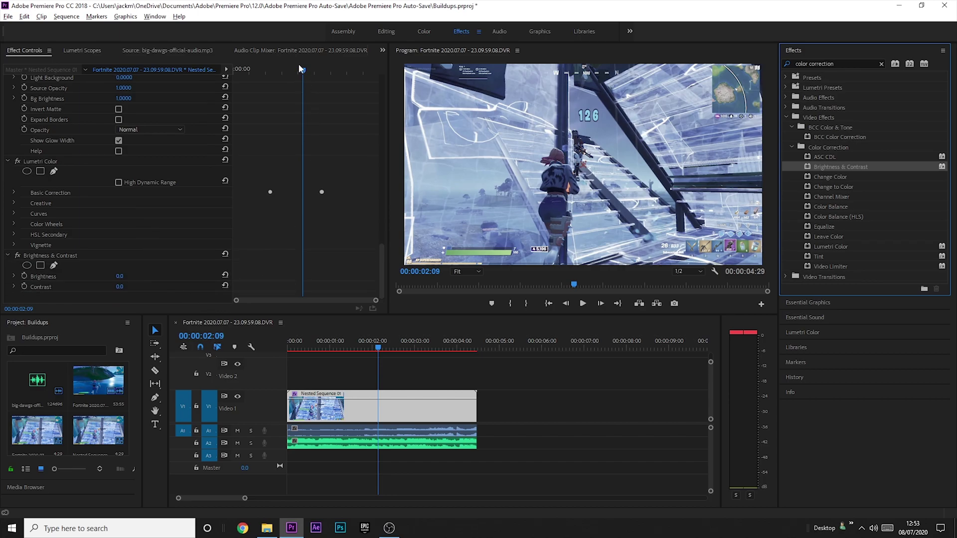
Keyframe Brightness from the first saturation keyframe, lowering it to -100 at 00:00:02:43.
left_click_drag(299, 69, 323, 108)
left_click(24, 276)
left_click_drag(120, 276, 70, 276)
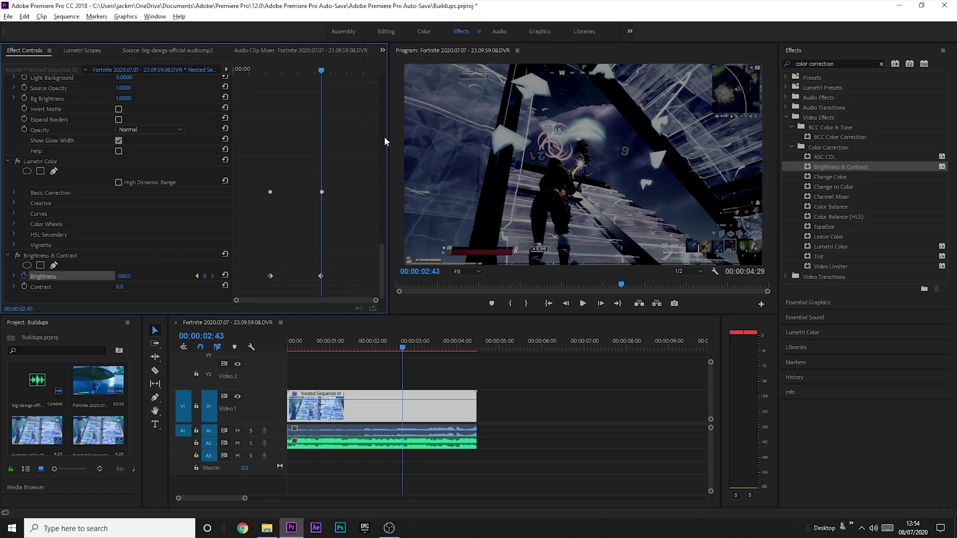
Add a Brightness keyframe of 0 one frame further on, at 00:00:02:44.
key("Right")
left_click(124, 276)
type("0")
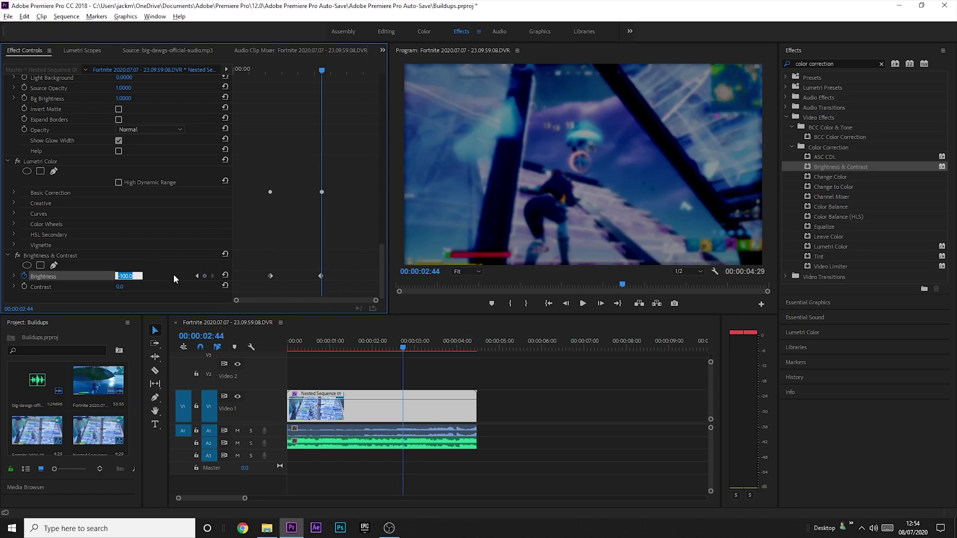
key("Return")
Play the sequence from its start to review the combined brightness and saturation fade.
mouse_move(321, 70)
left_mouse_down()
mouse_move(265, 76)
mouse_move(320, 81)
left_mouse_up()
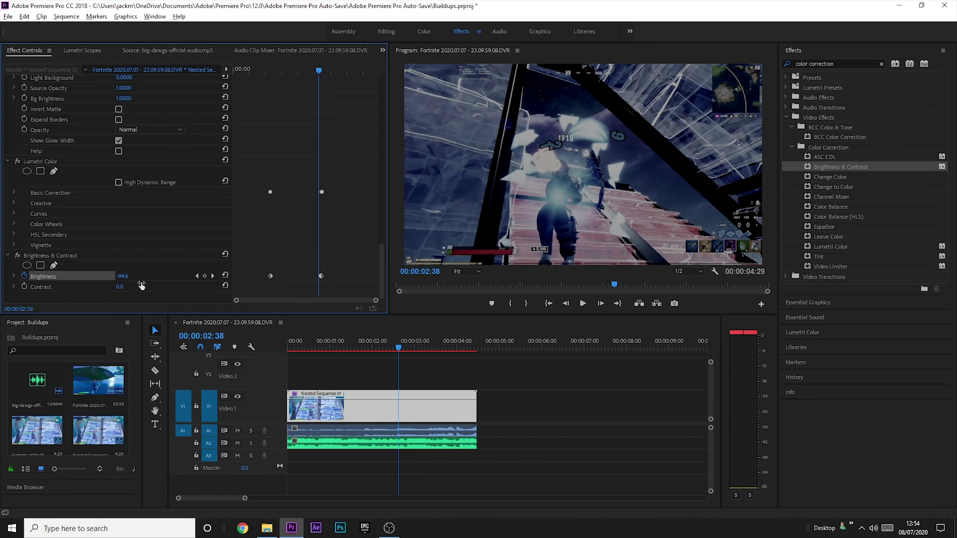
left_click_drag(283, 70, 223, 74)
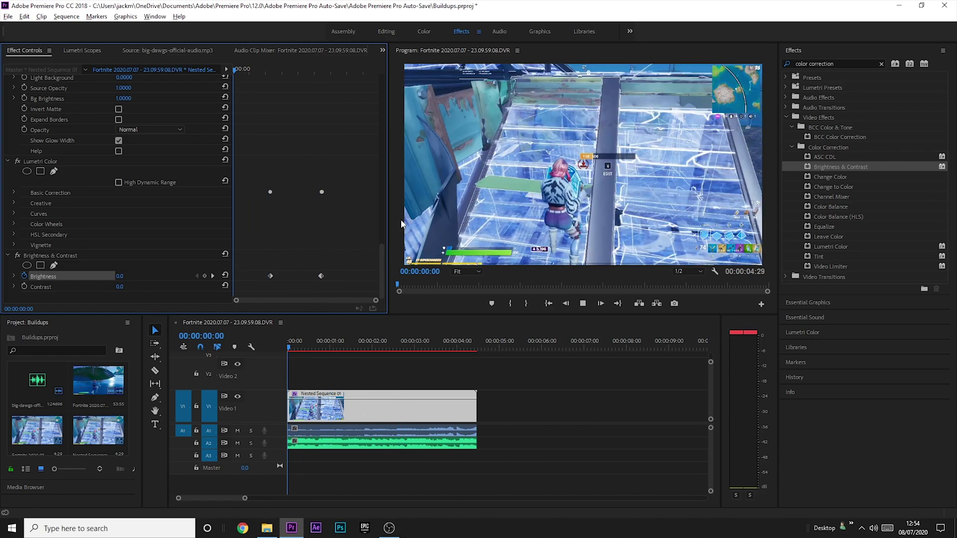
key("space")
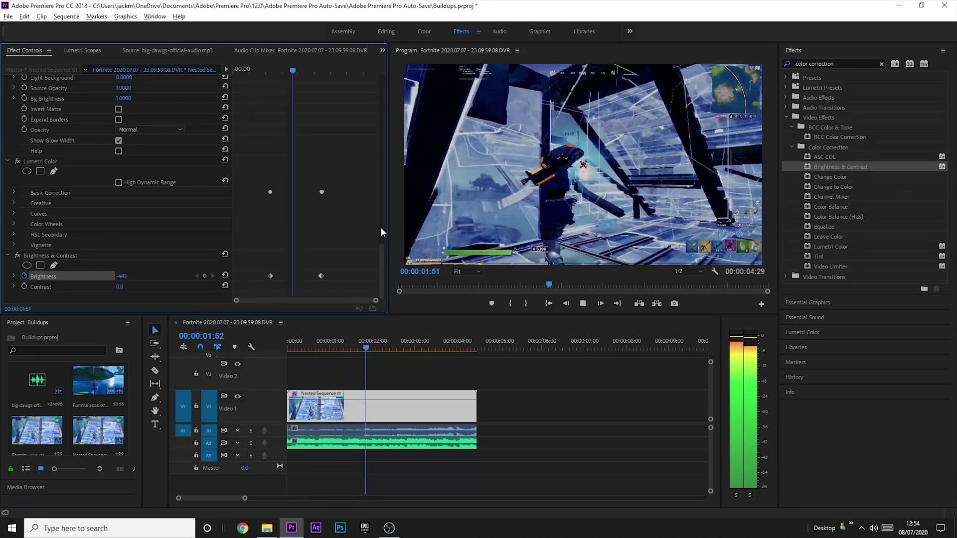
left_click(287, 51)
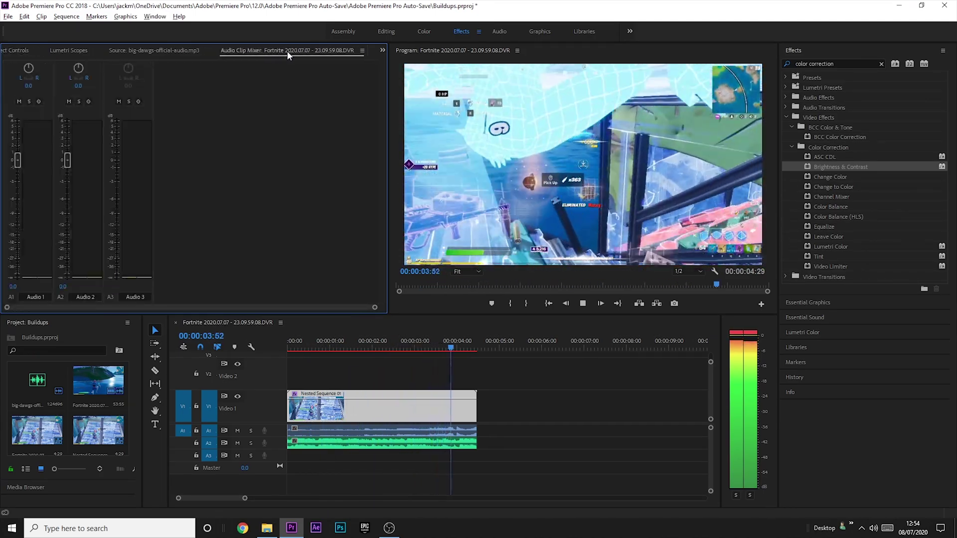
left_click(20, 50)
Turn off the Brightness & Contrast effect on the nested clip, viewing the frame at 00:00:01:47.
left_click(291, 72)
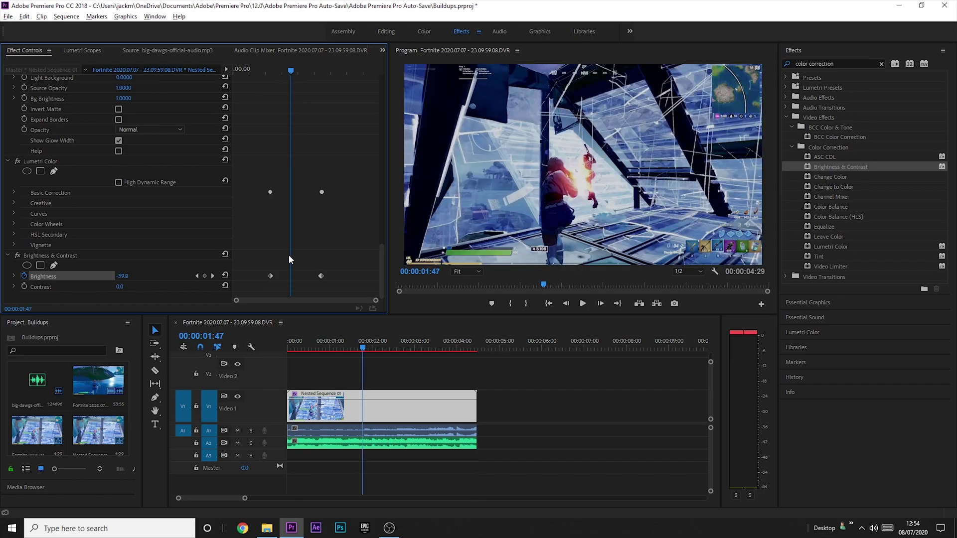
left_click(18, 256)
Keyframe the nested clip's opacity line to fade down from 00:00:01:08 to 00:00:02:43 and snap straight back up.
scroll(349, 369, "up", 2)
left_click(339, 348)
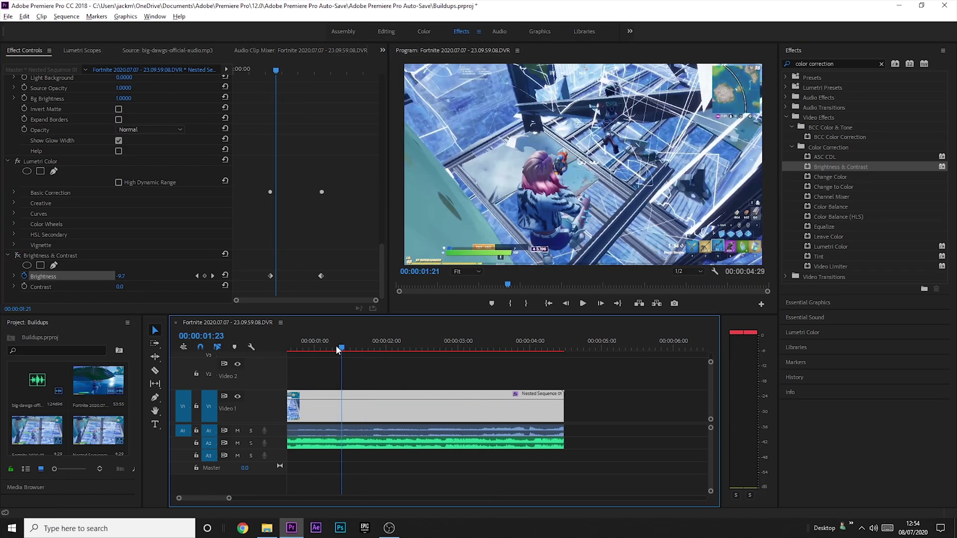
mouse_move(336, 349)
left_mouse_down()
mouse_move(355, 349)
mouse_move(325, 349)
left_mouse_up()
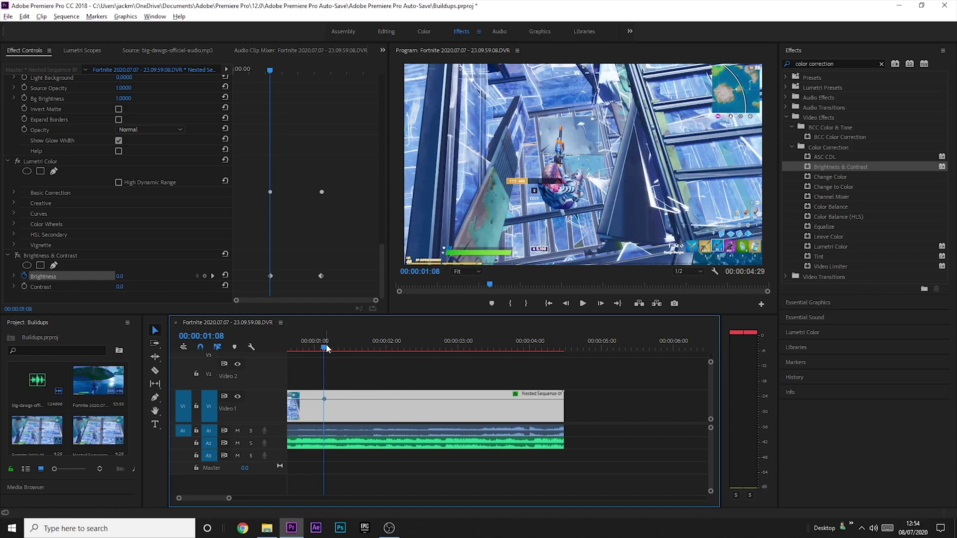
left_click_drag(326, 344, 438, 367)
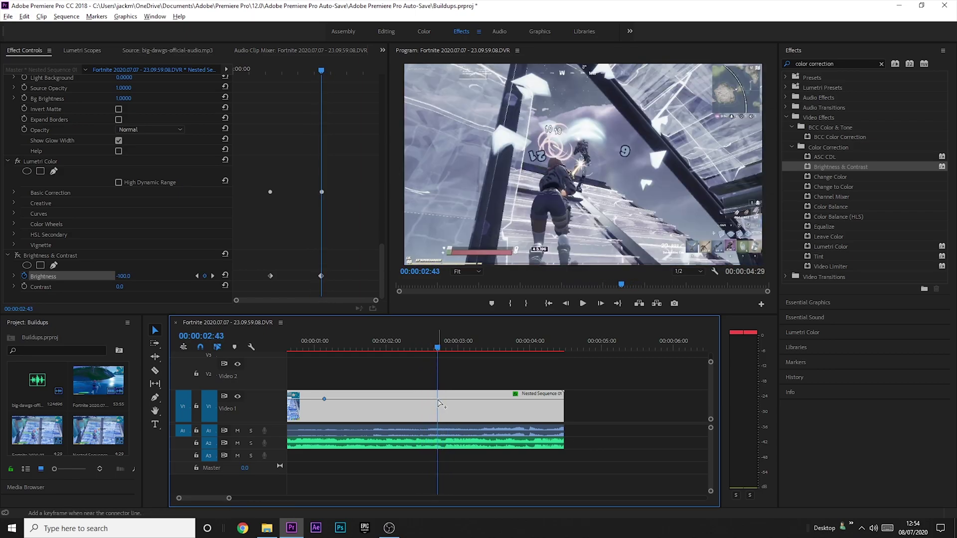
mouse_move(439, 402)
left_mouse_down()
mouse_move(437, 412)
mouse_move(439, 399)
left_mouse_up()
Play the sequence from 00:00:00:57 to review the opacity fade without the brightness effect.
left_click(311, 343)
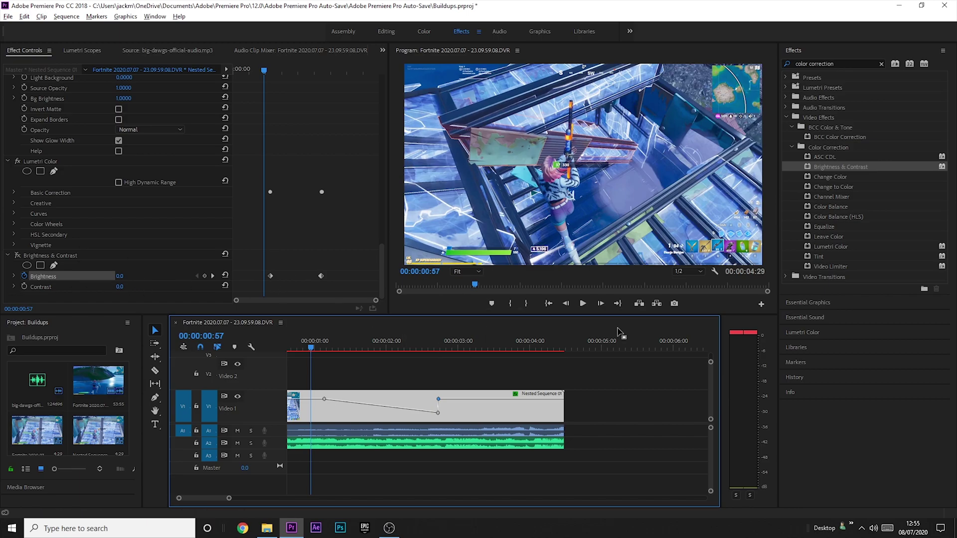
key("space")
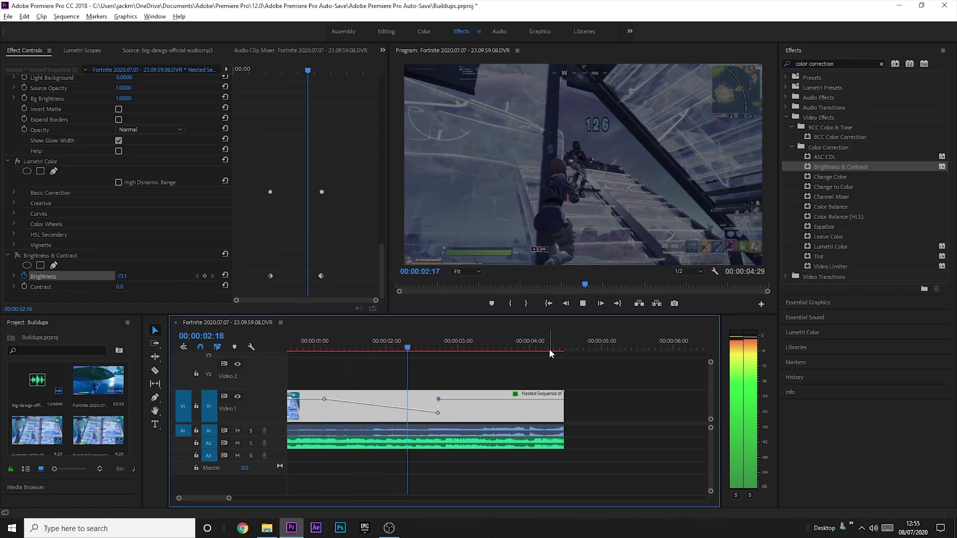
left_click(407, 344)
Turn Brightness & Contrast back on and replay the sequence to review it combined with the opacity fade.
key("minus")
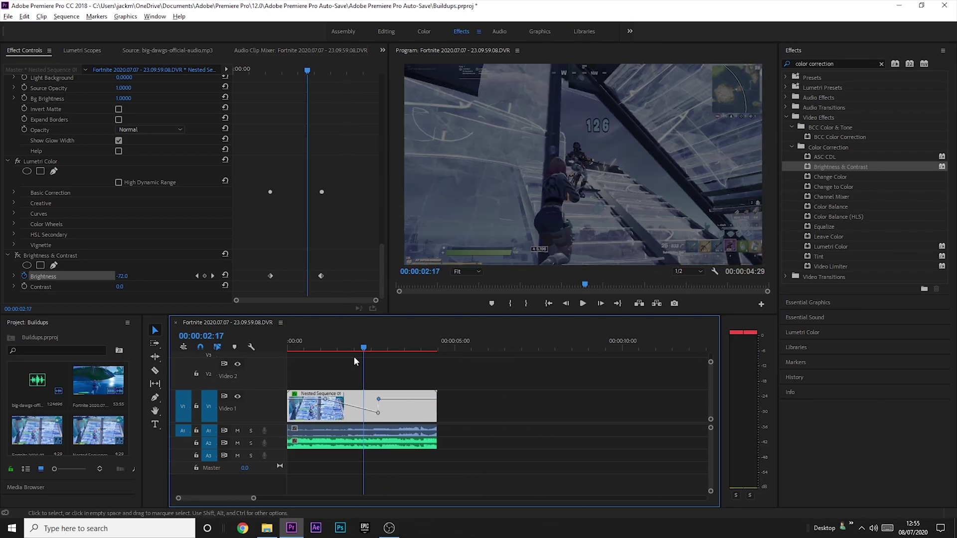
key("Home")
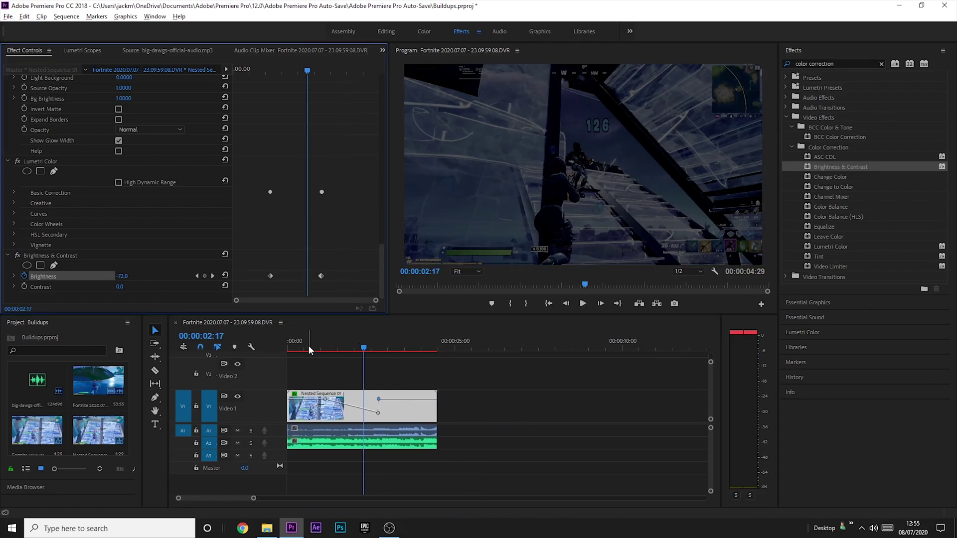
key("space")
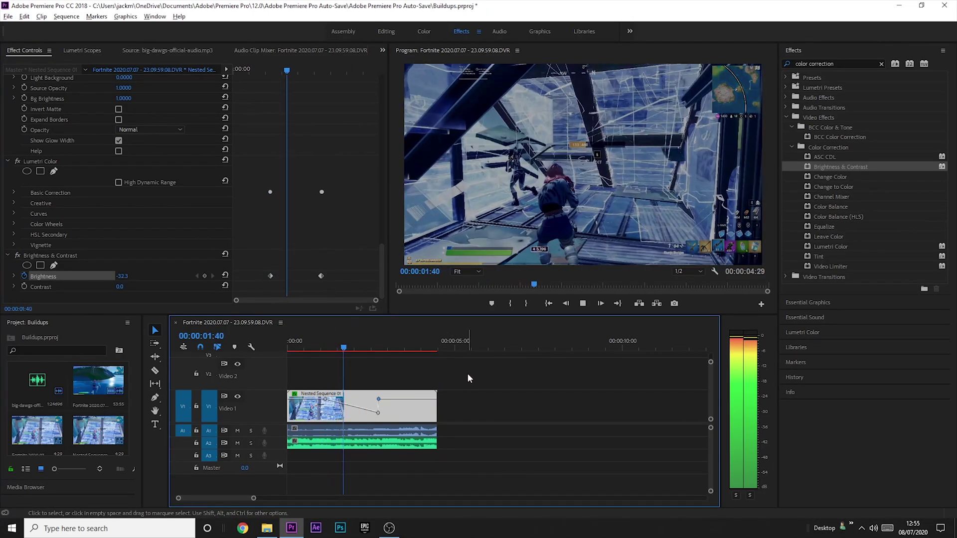
mouse_move(367, 345)
left_mouse_down()
mouse_move(342, 345)
mouse_move(382, 348)
mouse_move(368, 349)
left_mouse_up()
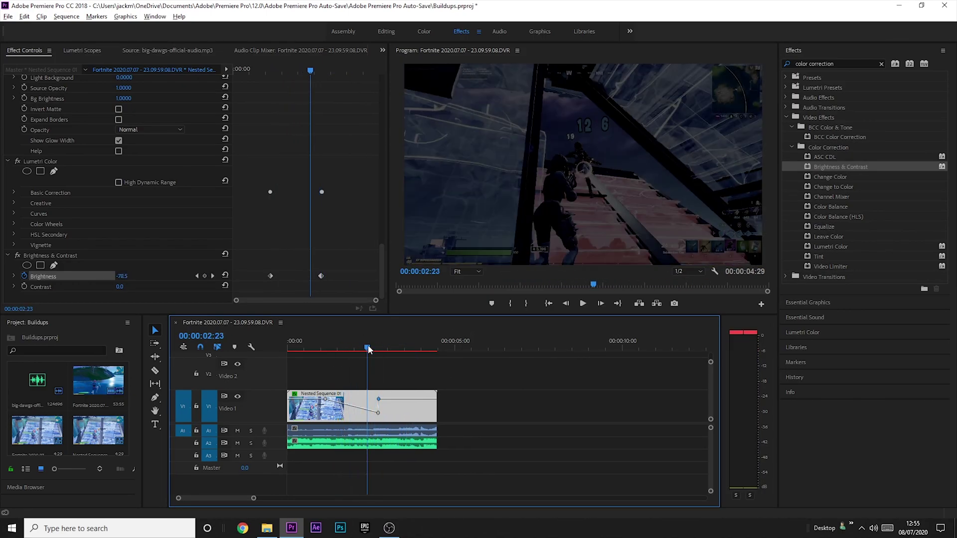
Try to move the Lumetri Color effect below Brightness & Contrast in the nested clip's effect order.
left_click(138, 210)
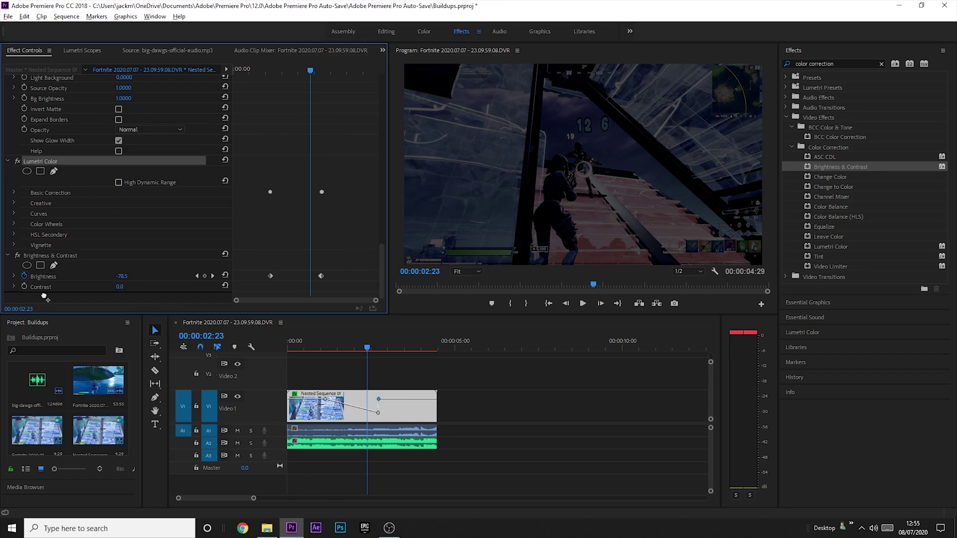
left_click_drag(44, 297, 44, 297)
key("ctrl+z")
Remove the nested clip's opacity fade and turn off its Lumetri Color and Brightness & Contrast effects.
left_click_drag(327, 348, 354, 348)
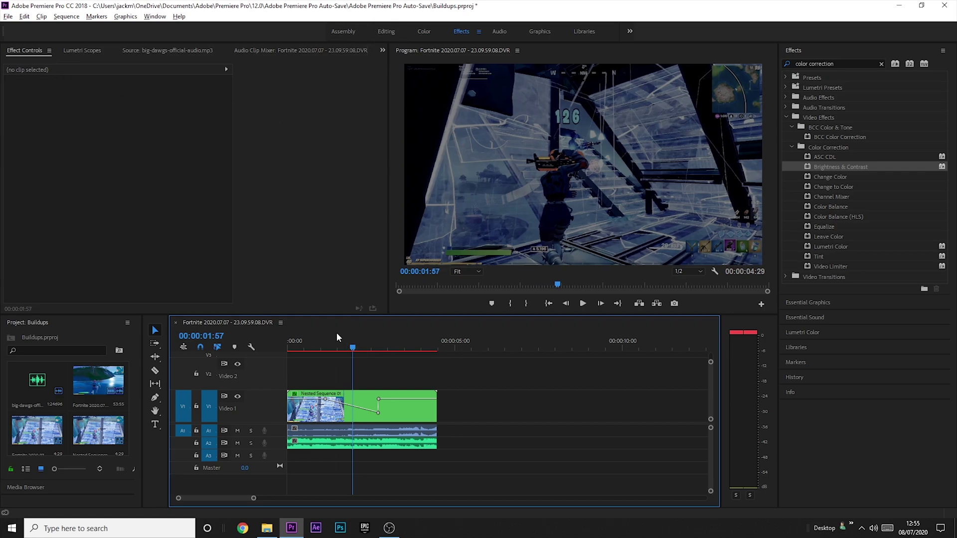
left_click(340, 31)
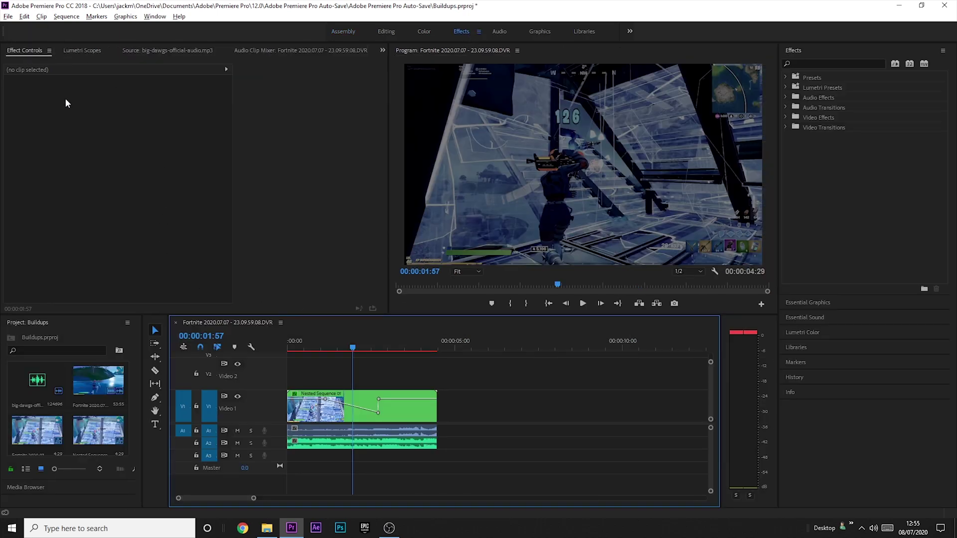
left_click(410, 415)
scroll(59, 189, "down", 2)
scroll(58, 194, "down", 6)
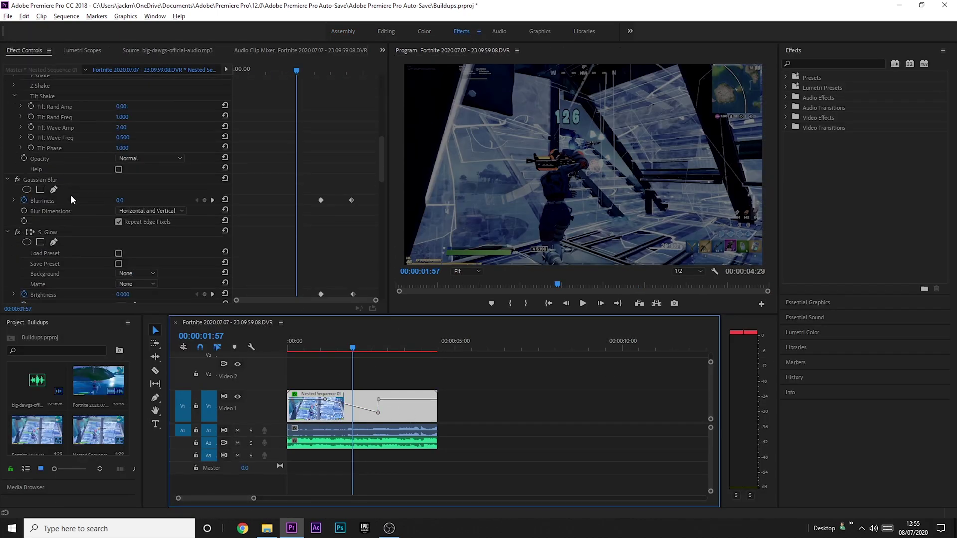
scroll(56, 177, "down", 4)
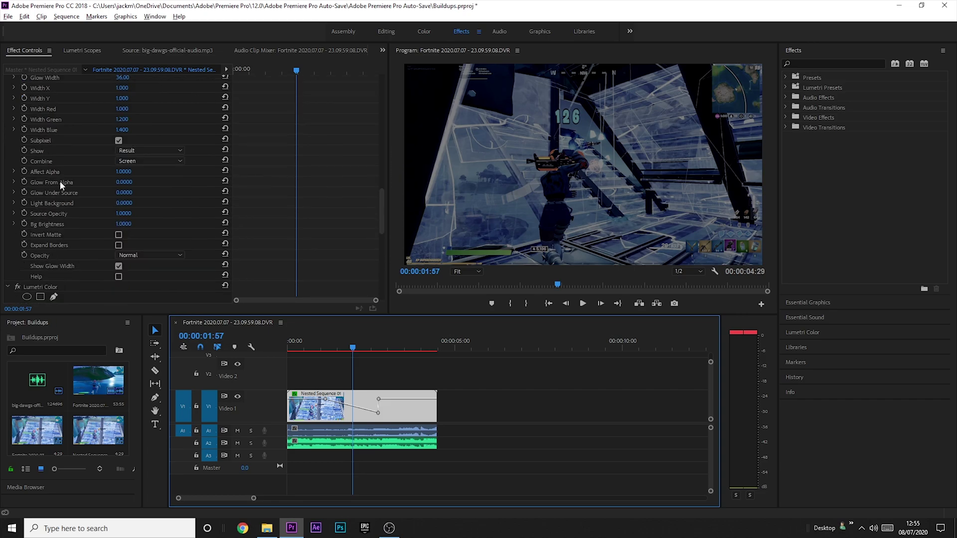
Search the effects for s_filmdamage and apply S_FilmDamage to the nested clip.
left_click(850, 64)
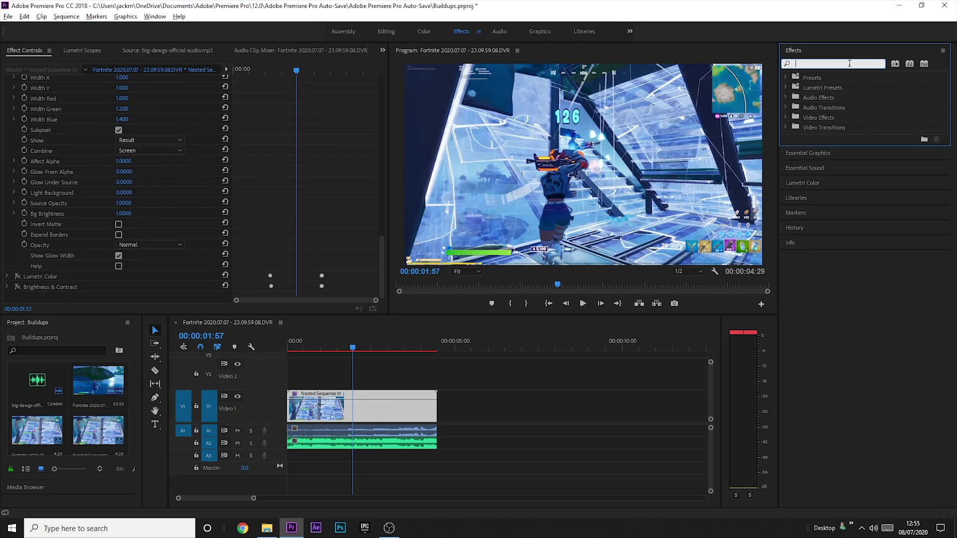
type("s_filmsa")
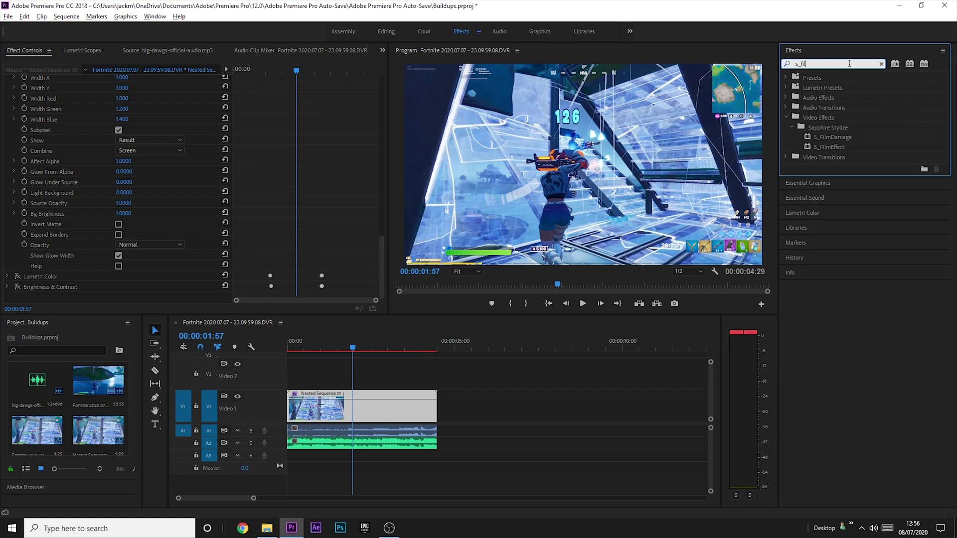
key("BackSpace")
type("damage")
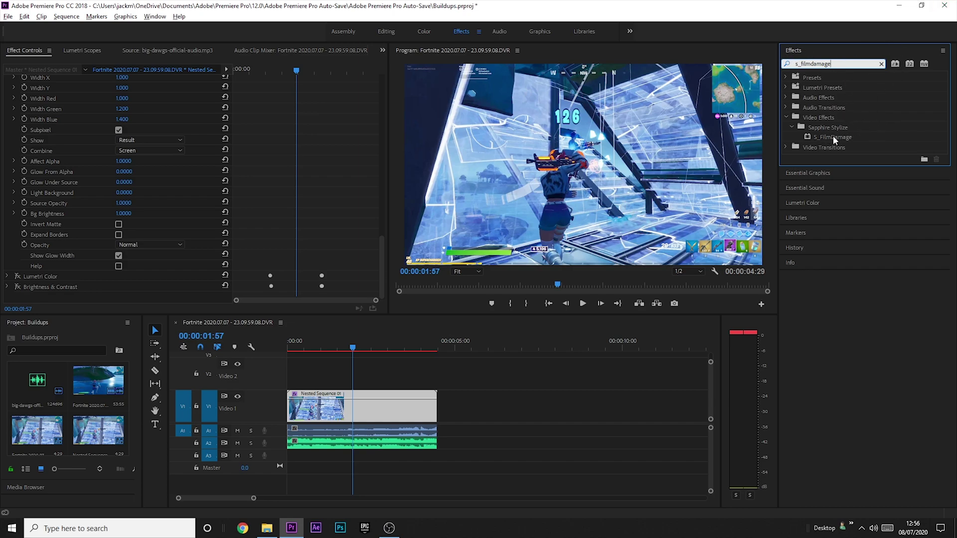
left_click_drag(833, 136, 359, 402)
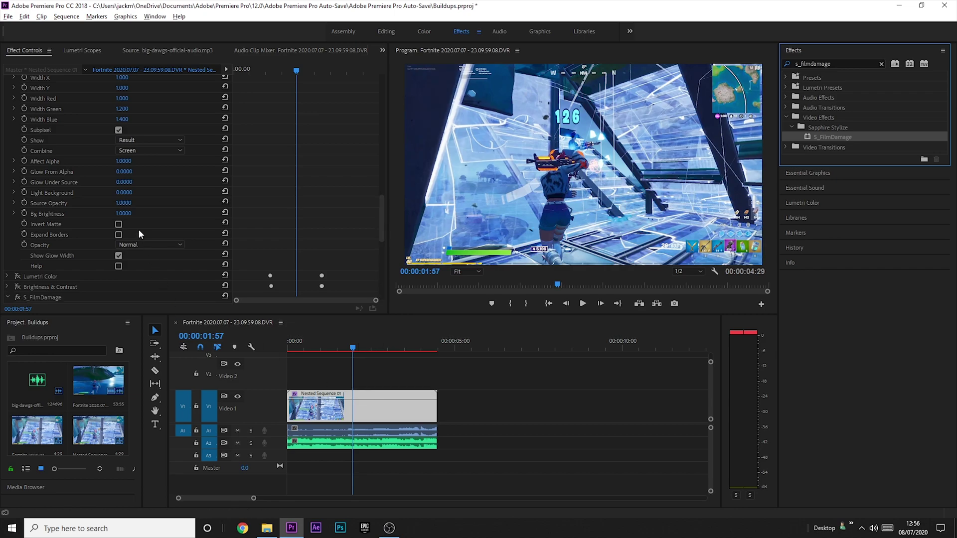
Set S_FilmDamage's Grain Amp, Stain Density, Hairs, Scratches, Vignette Darkness and Flicker to 0.
scroll(139, 230, "down", 10)
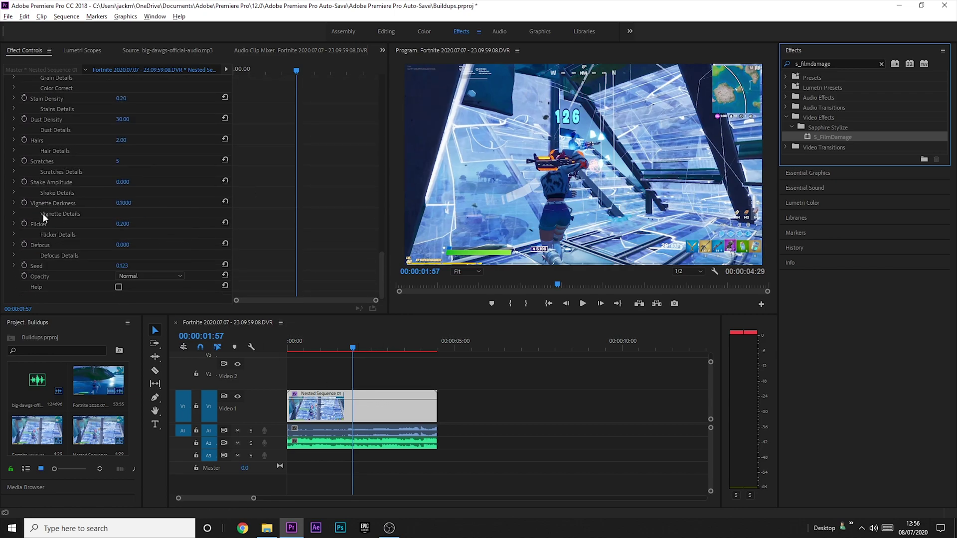
scroll(100, 122, "up", 3)
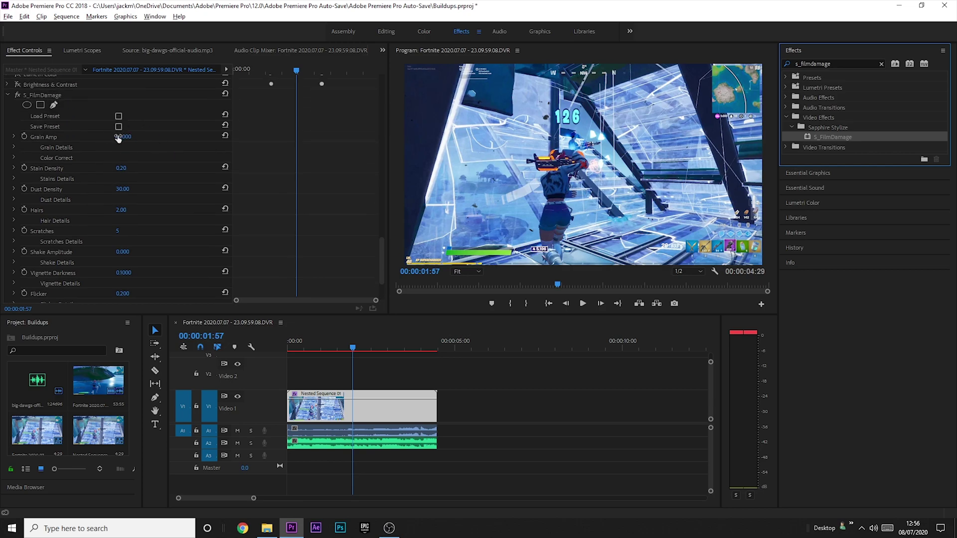
left_click_drag(118, 137, 113, 139)
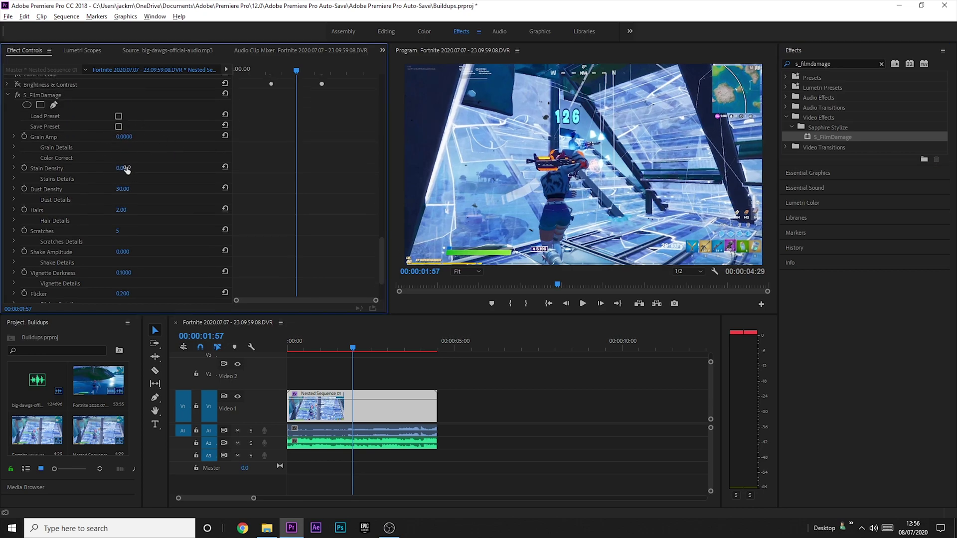
left_click_drag(131, 210, 107, 226)
scroll(104, 246, "down", 2)
scroll(103, 230, "down", 2)
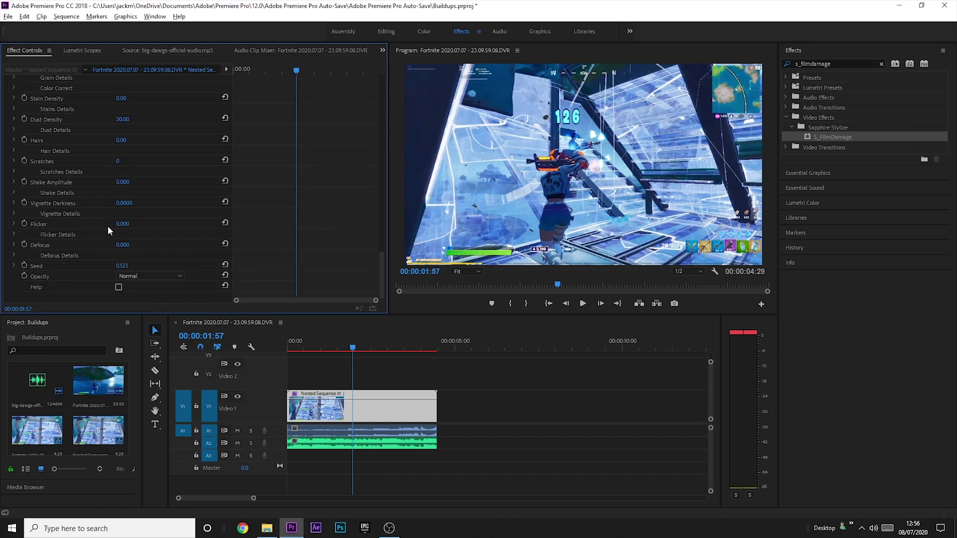
Start keyframing S_FilmDamage's Dust Density at 00:00:01:08 with a value of 0.
left_click_drag(351, 340, 327, 342)
scroll(172, 219, "up", 5)
scroll(173, 218, "down", 1)
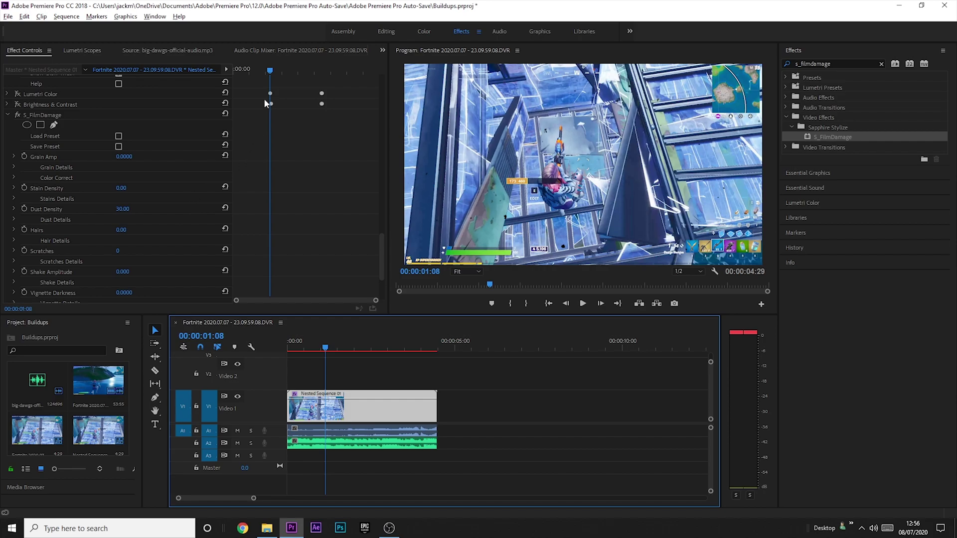
left_click(24, 208)
left_click_drag(124, 210, 99, 210)
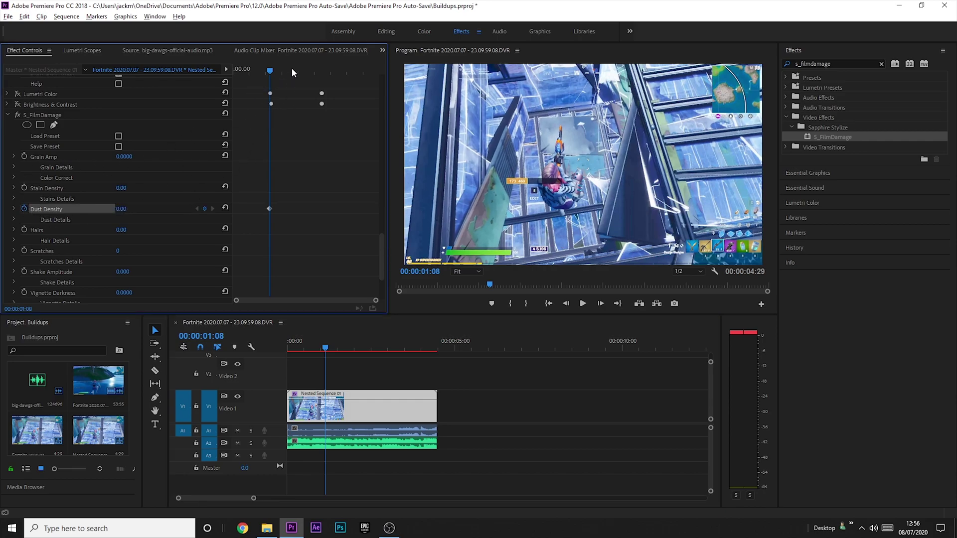
Keyframe Dust Density at 75 on 00:00:02:43 and at 0 on the following frame, 00:00:02:44.
left_click_drag(292, 73, 321, 73)
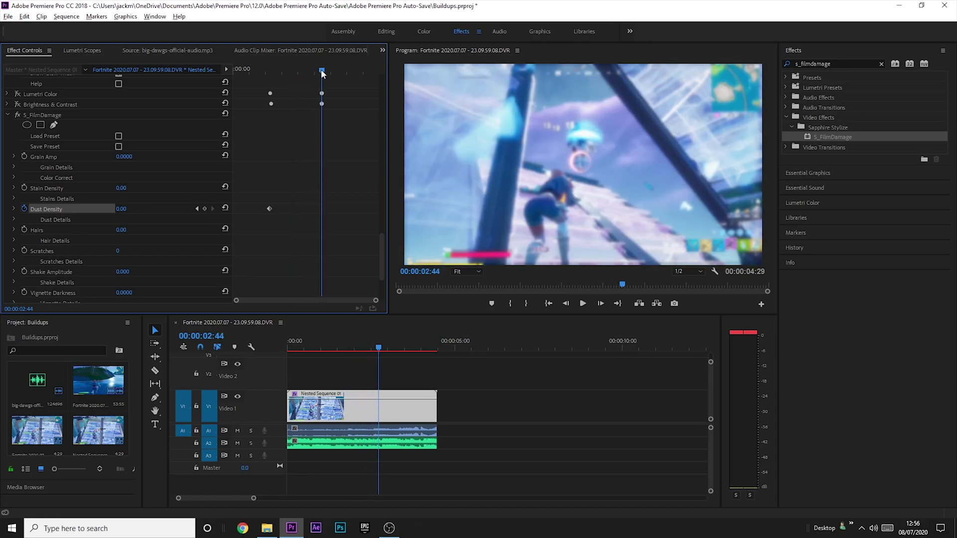
key("Right")
key("Left")
key("Left")
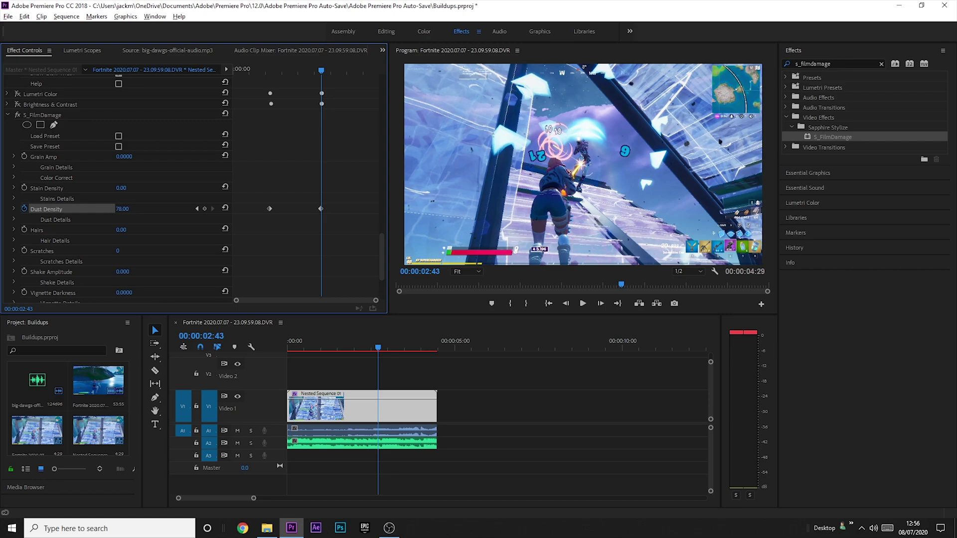
key("Right")
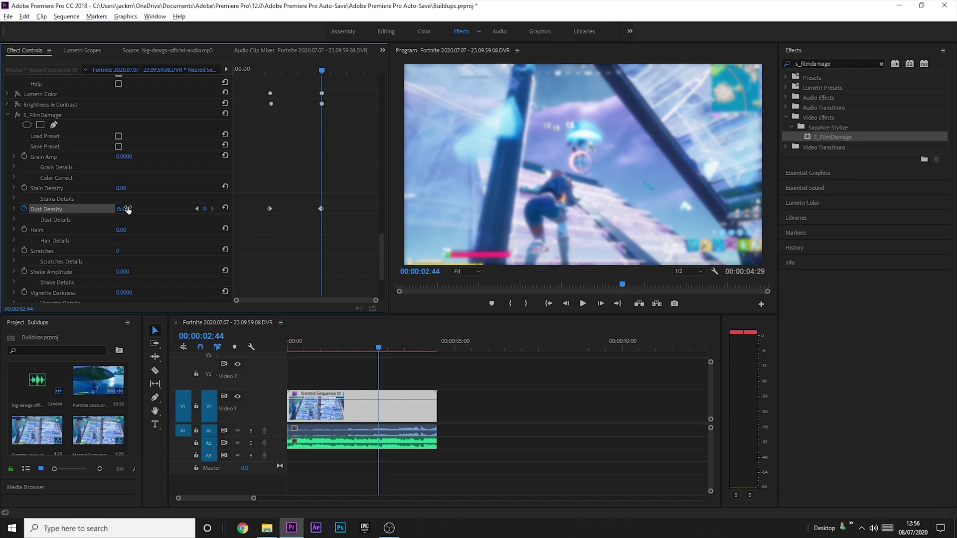
left_click_drag(125, 210, 122, 201)
Play the sequence from its start to review the dust buildup on its own.
left_click(262, 53)
left_click(18, 54)
left_click(238, 71)
key("space")
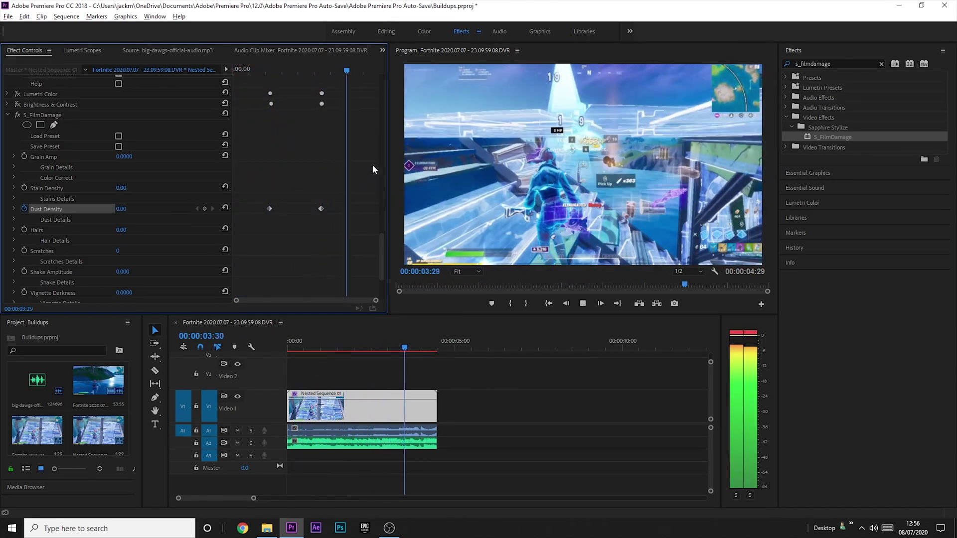
Turn the Lumetri Color and Brightness & Contrast effects on the nested clip back on.
mouse_move(320, 343)
left_mouse_down()
mouse_move(390, 340)
mouse_move(324, 339)
left_mouse_up()
scroll(28, 152, "up", 2)
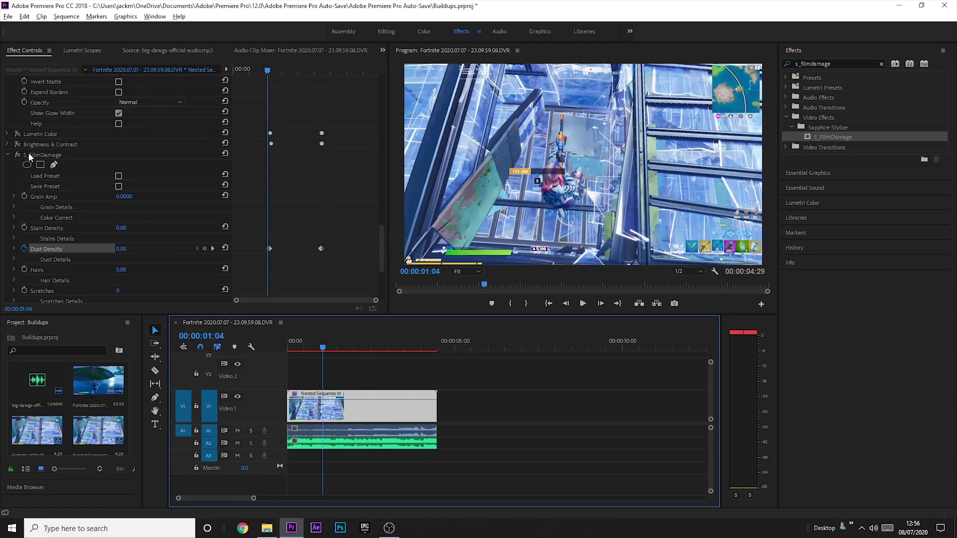
left_click(18, 145)
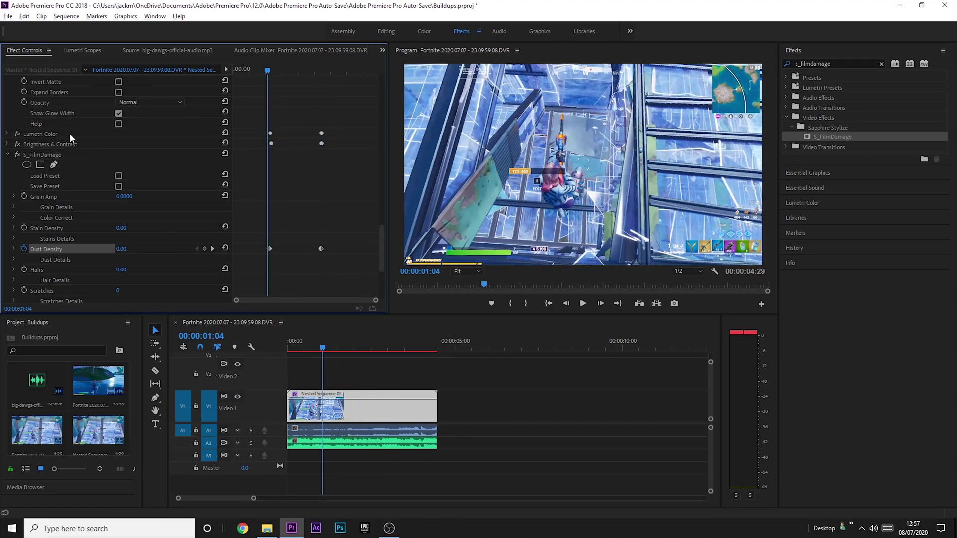
Play the sequence from its start to review the dust, saturation and brightness buildups together.
left_click_drag(268, 68, 223, 70)
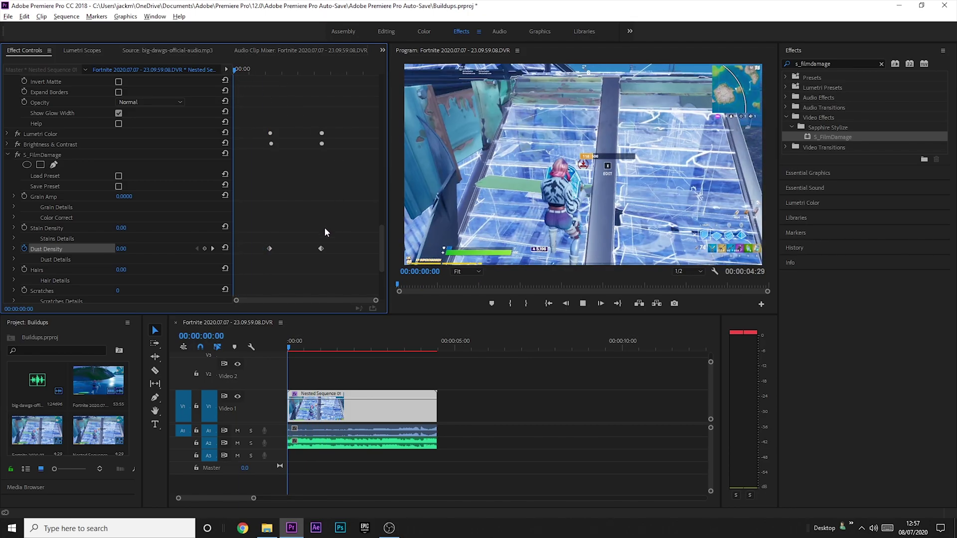
key("space")
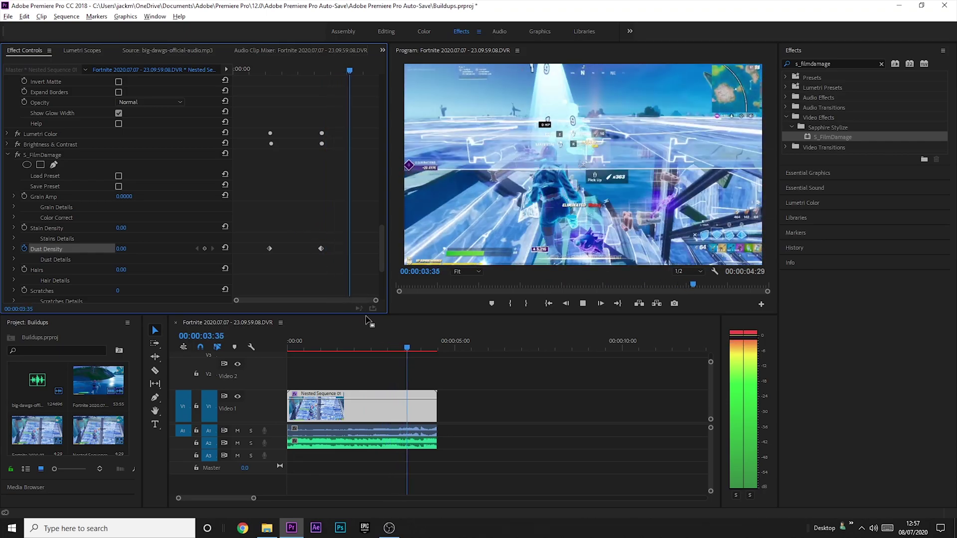
left_click_drag(348, 340, 373, 341)
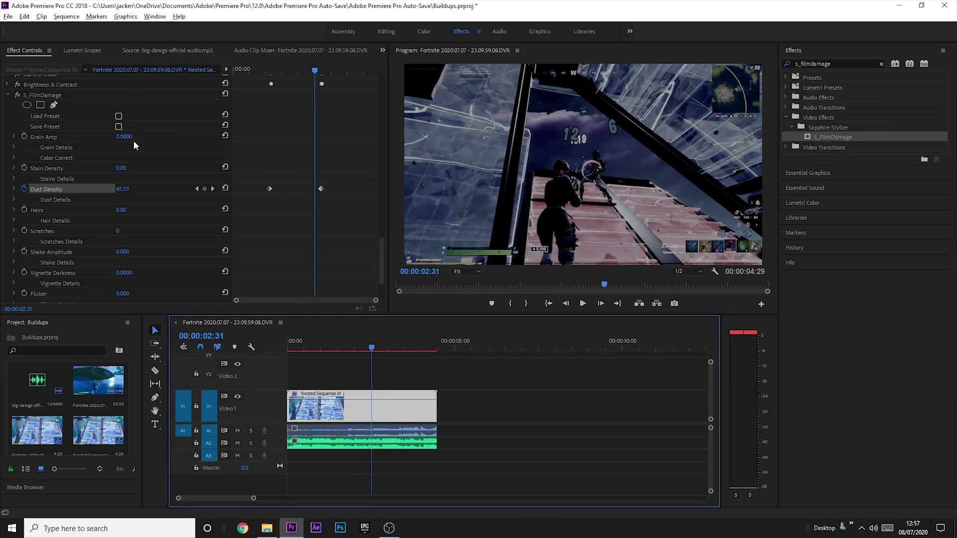
Turn off Brightness & Contrast and replay the sequence to review the dust with only the saturation fade.
scroll(62, 151, "down", 3)
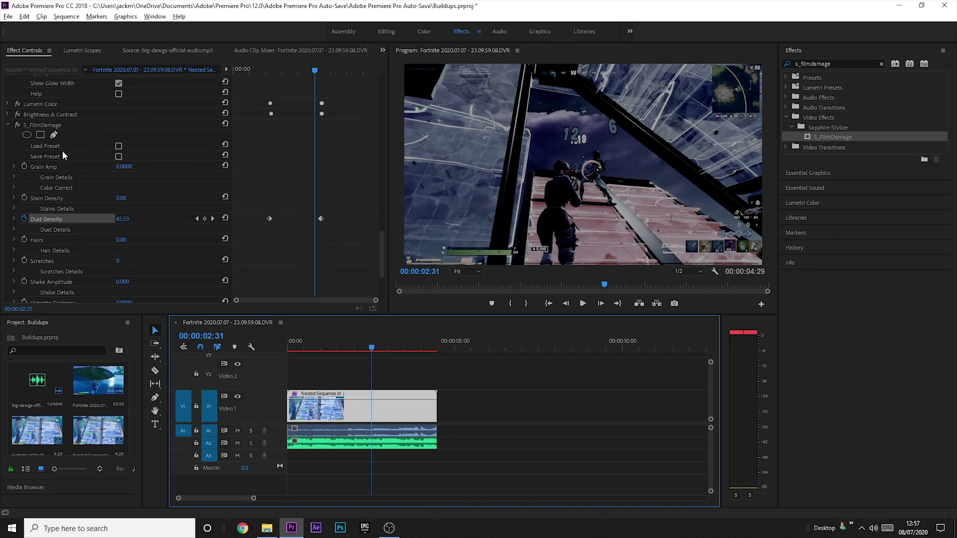
left_click(18, 114)
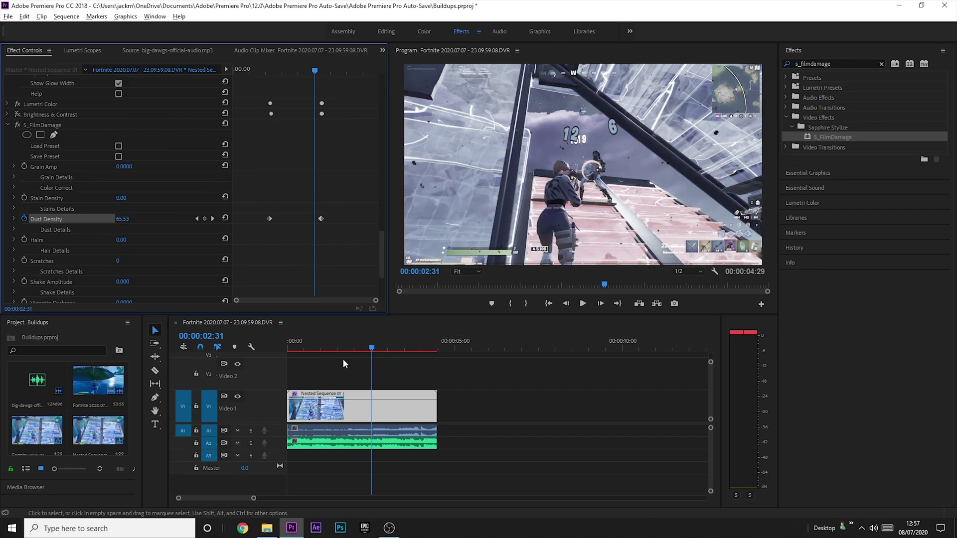
left_click(305, 344)
key("space")
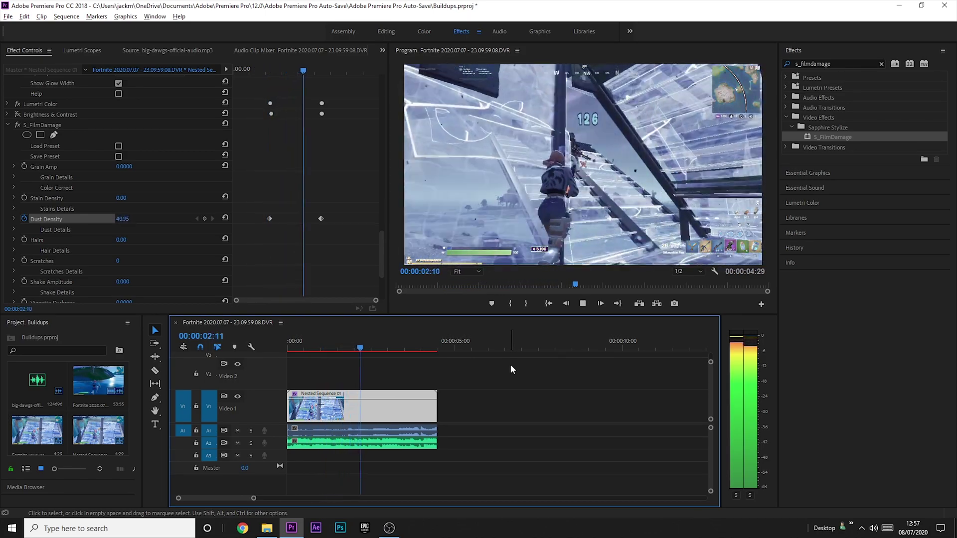
left_click_drag(335, 342, 369, 341)
Collapse the S_FilmDamage settings in the nested clip's effect list.
left_click(8, 127)
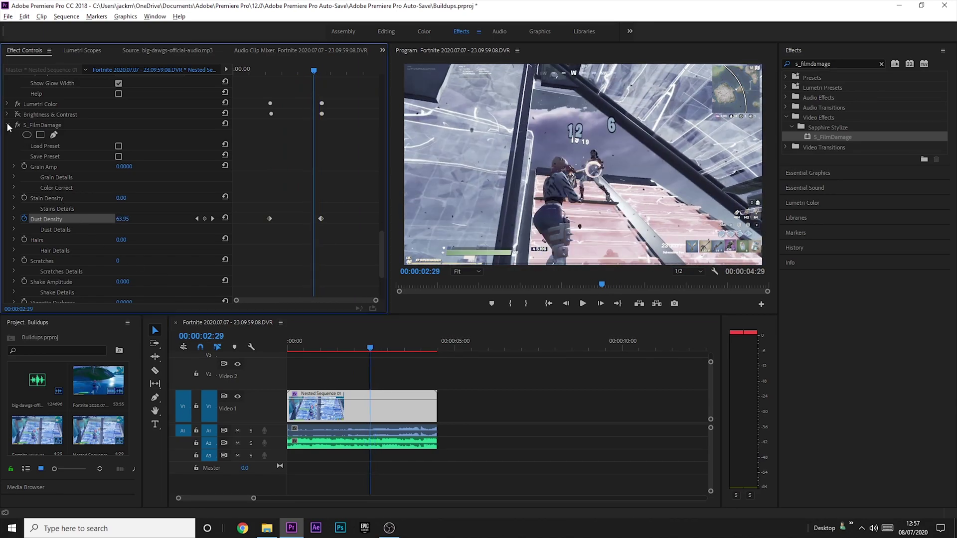
scroll(93, 198, "up", 10)
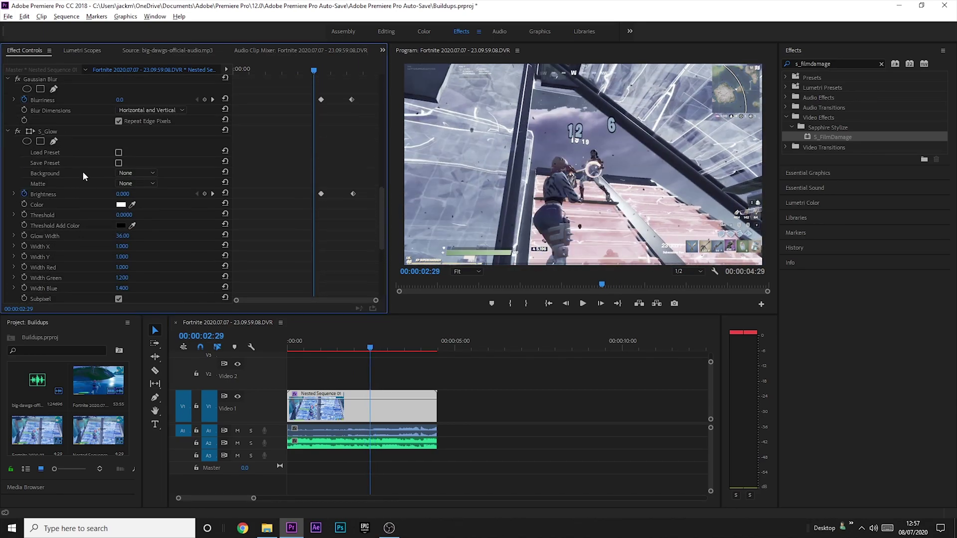
scroll(60, 193, "down", 6)
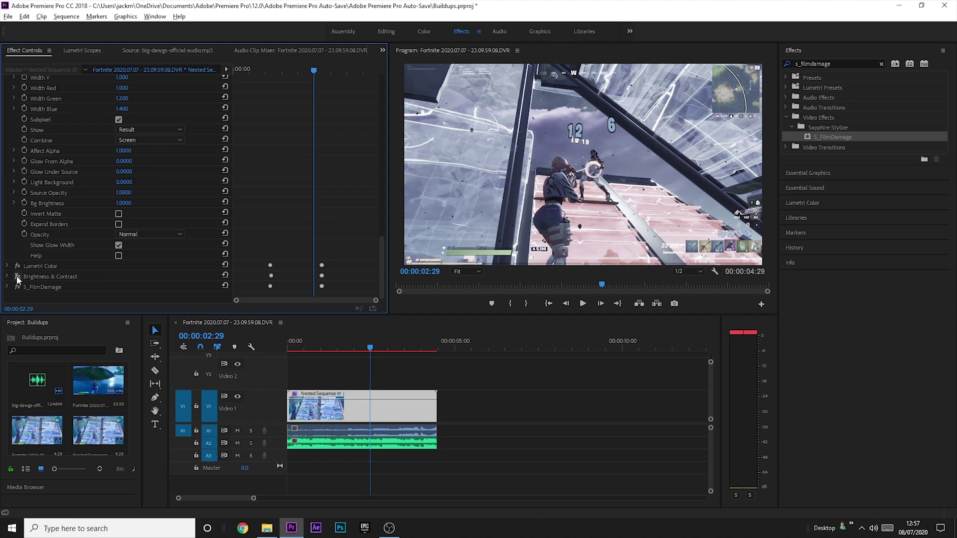